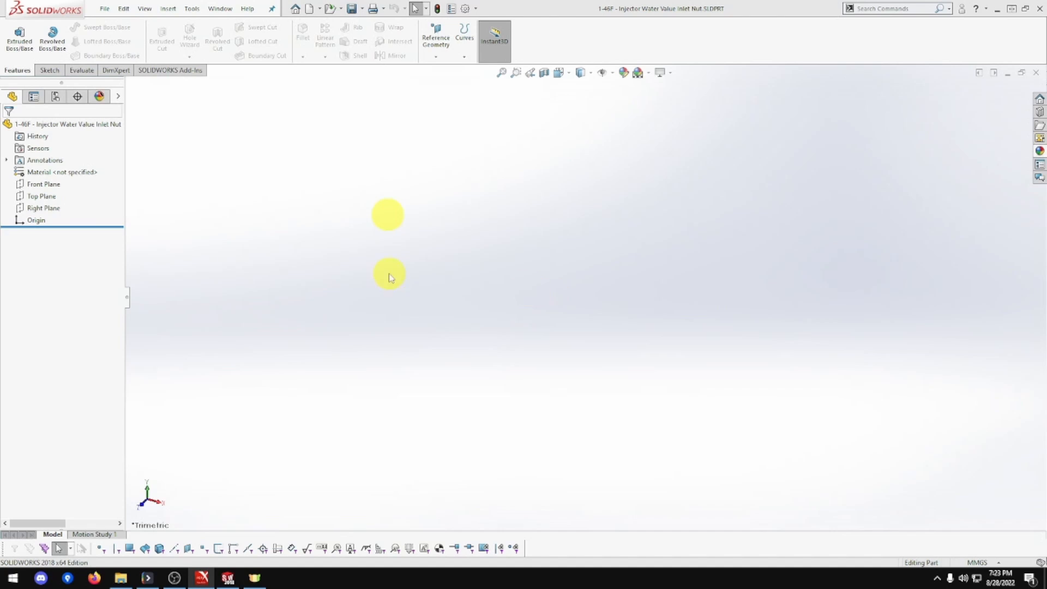
Start a sketch on the Front Plane with the view facing the plane
left_click(46, 185)
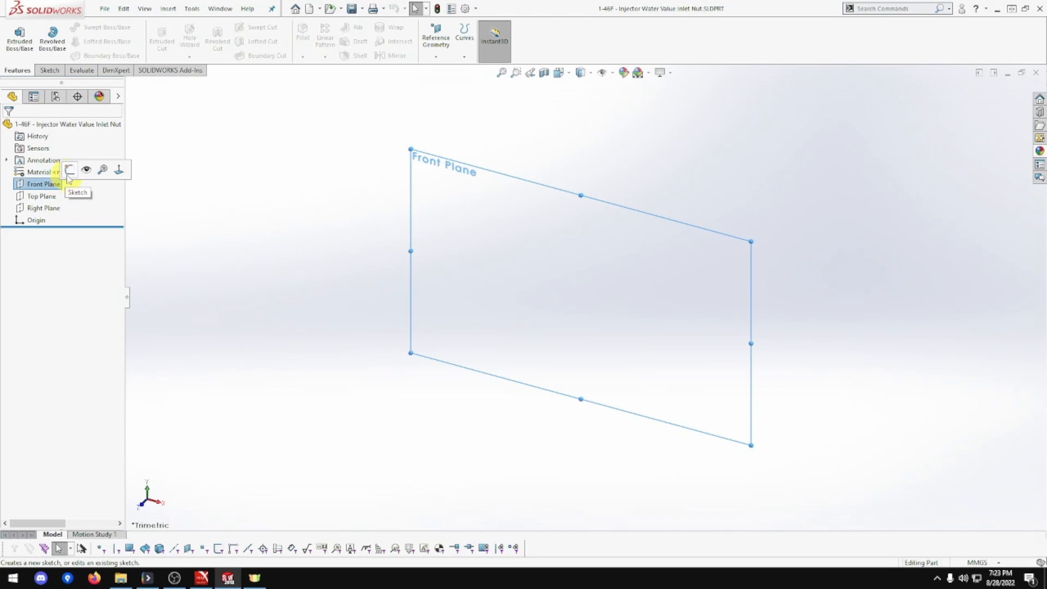
left_click(118, 170)
left_click(49, 172)
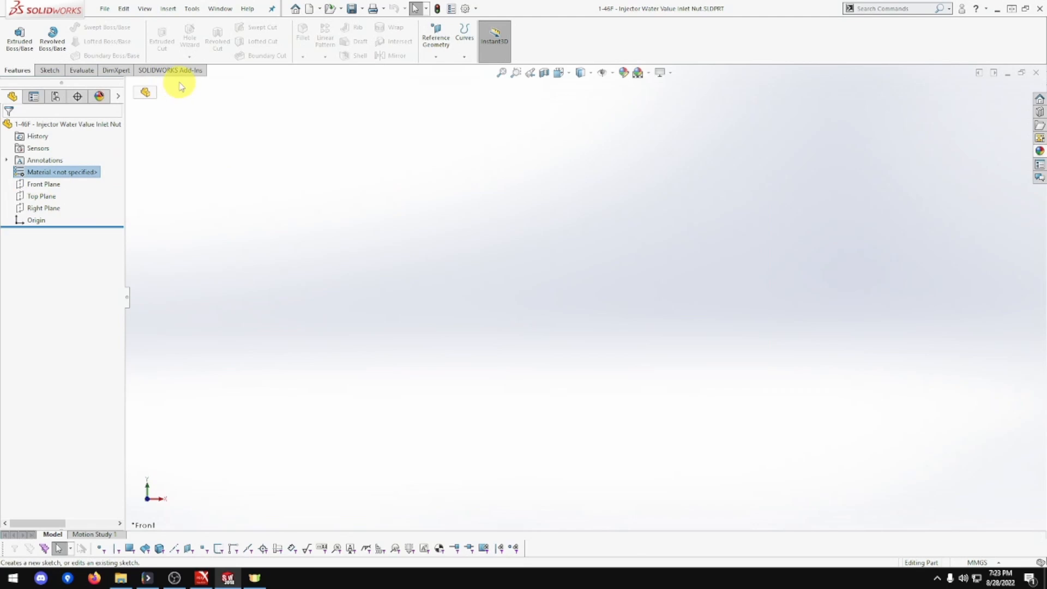
left_click(199, 201)
right_click(54, 185)
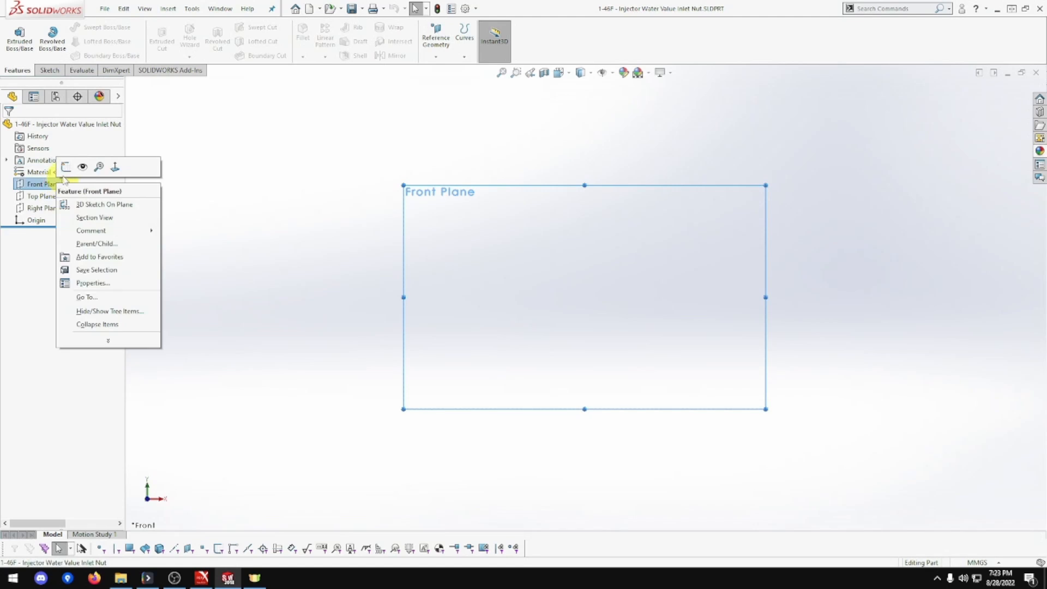
left_click(66, 164)
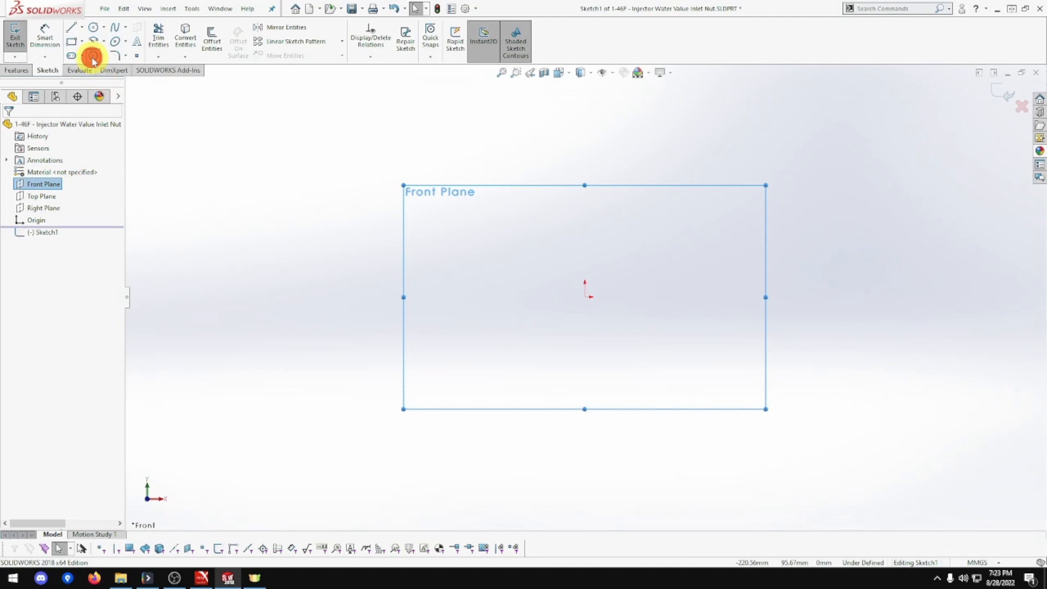
left_click(93, 57)
left_click(585, 297)
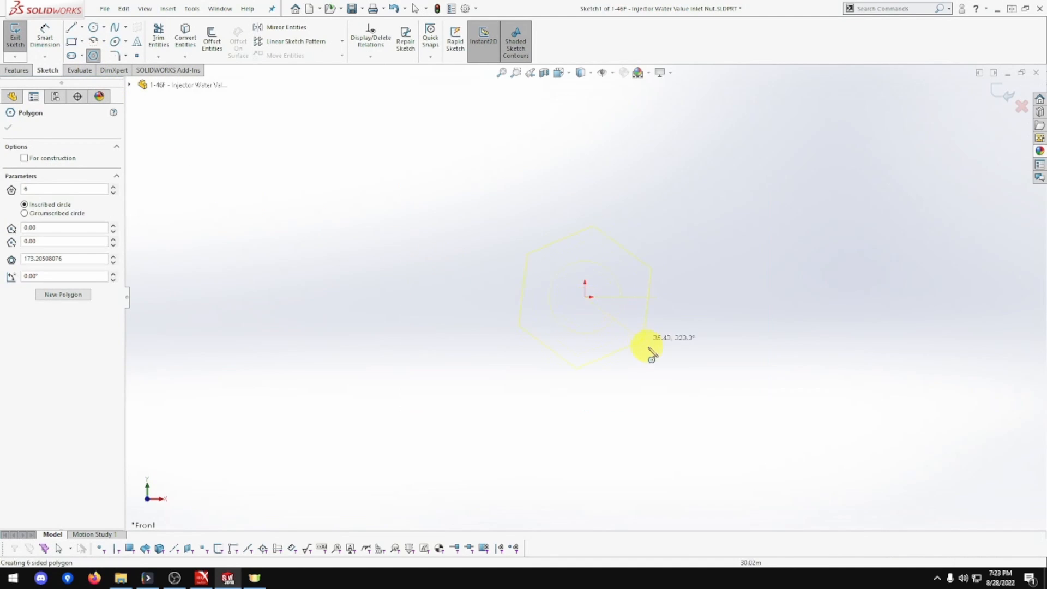
left_click(652, 355)
left_click(45, 37)
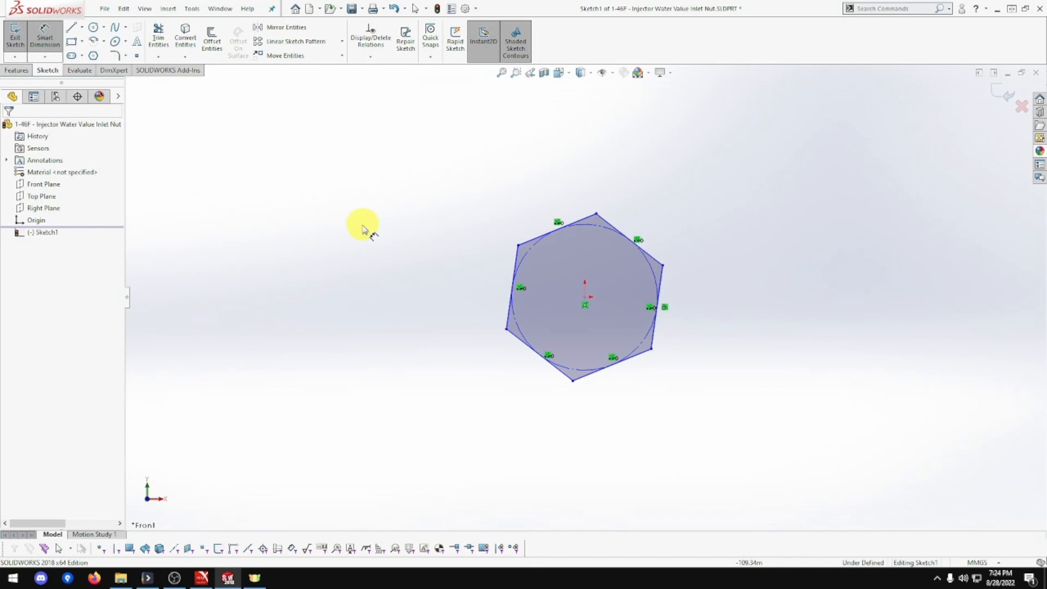
key("Escape")
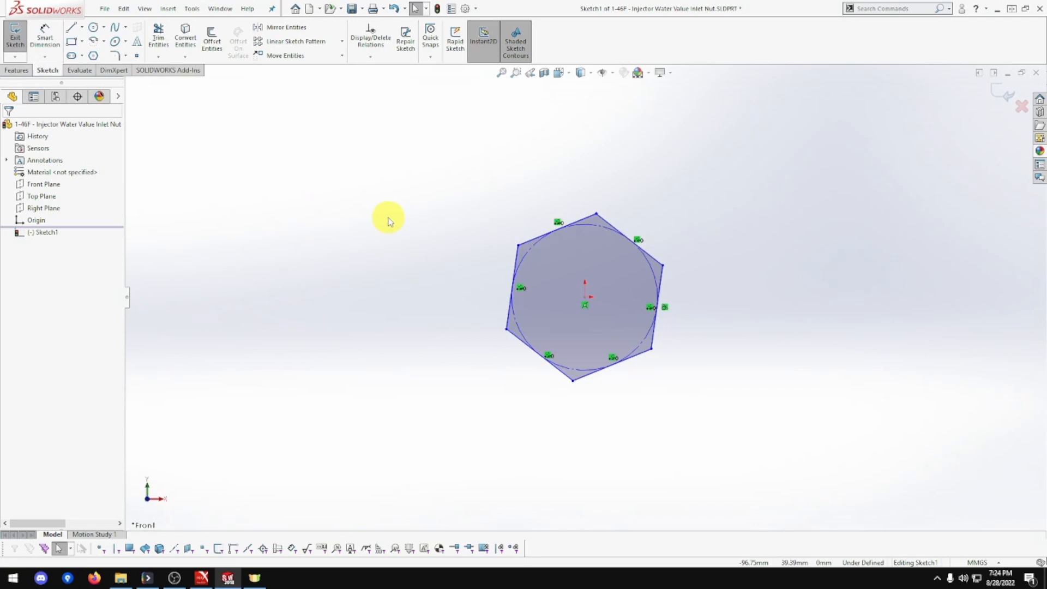
left_click(545, 248)
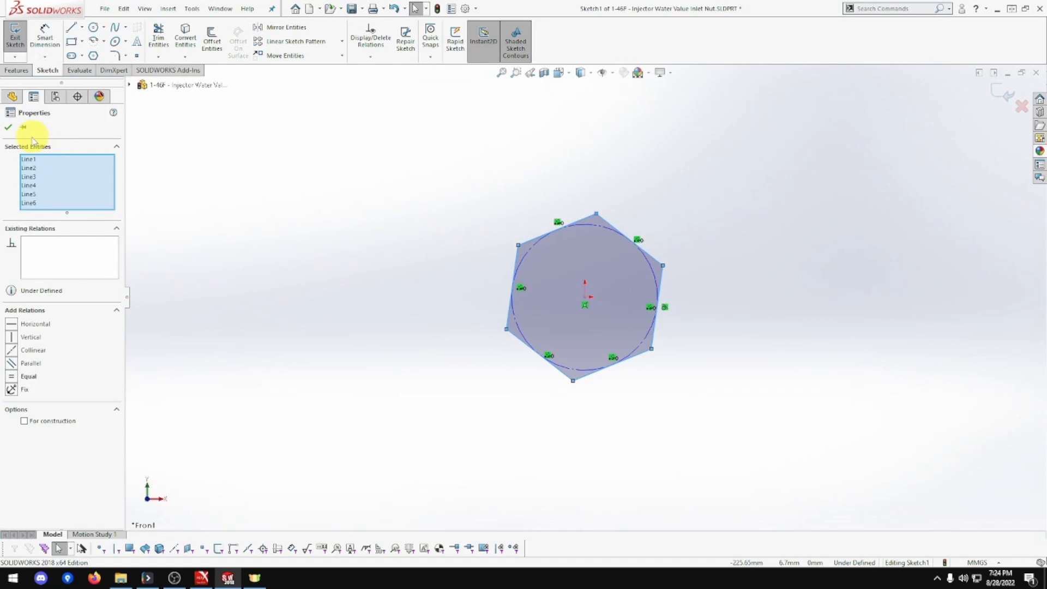
left_click(344, 204)
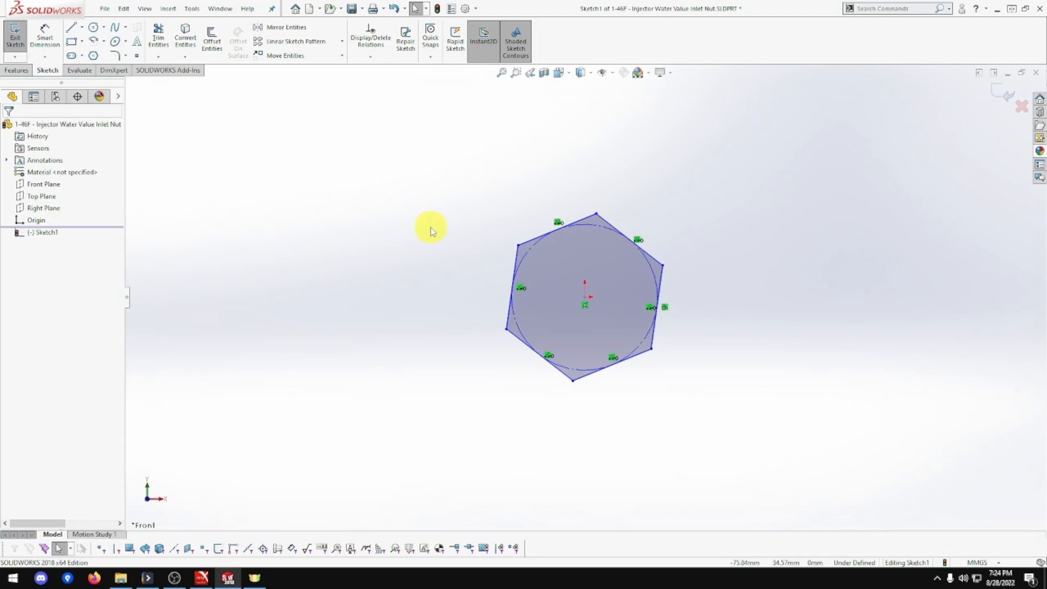
left_click(566, 252)
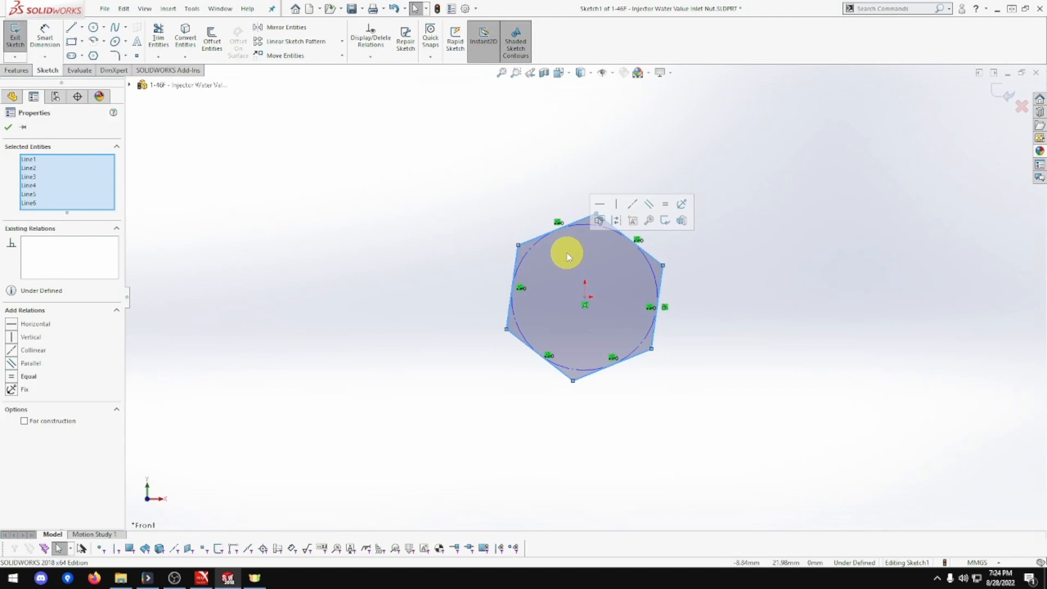
key("Delete")
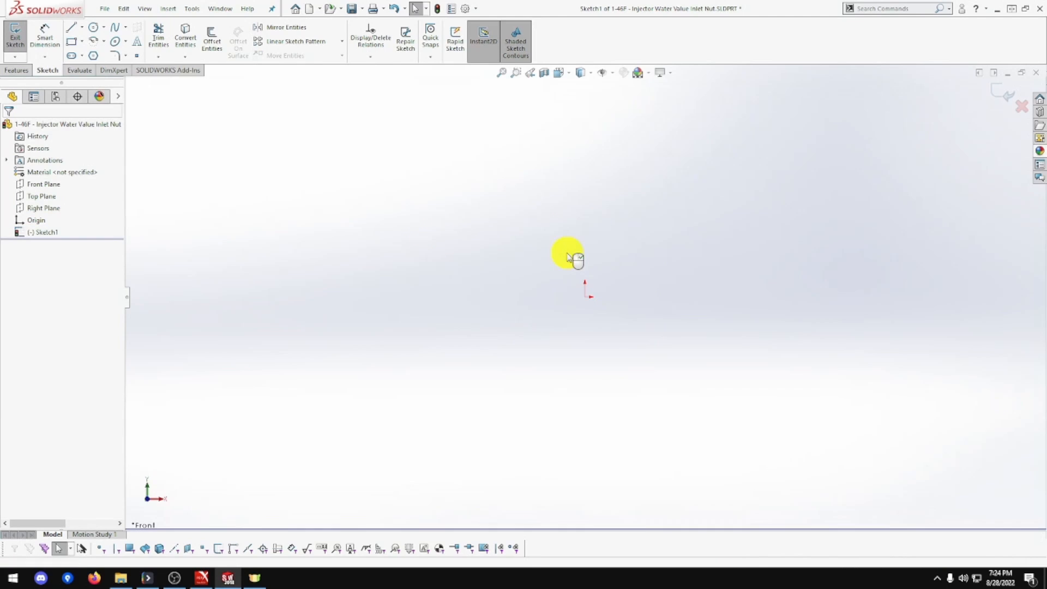
Draw a six-sided polygon centred on the origin and set its inscribed circle diameter to 20 mm
left_click(93, 56)
left_click_drag(585, 299, 686, 364)
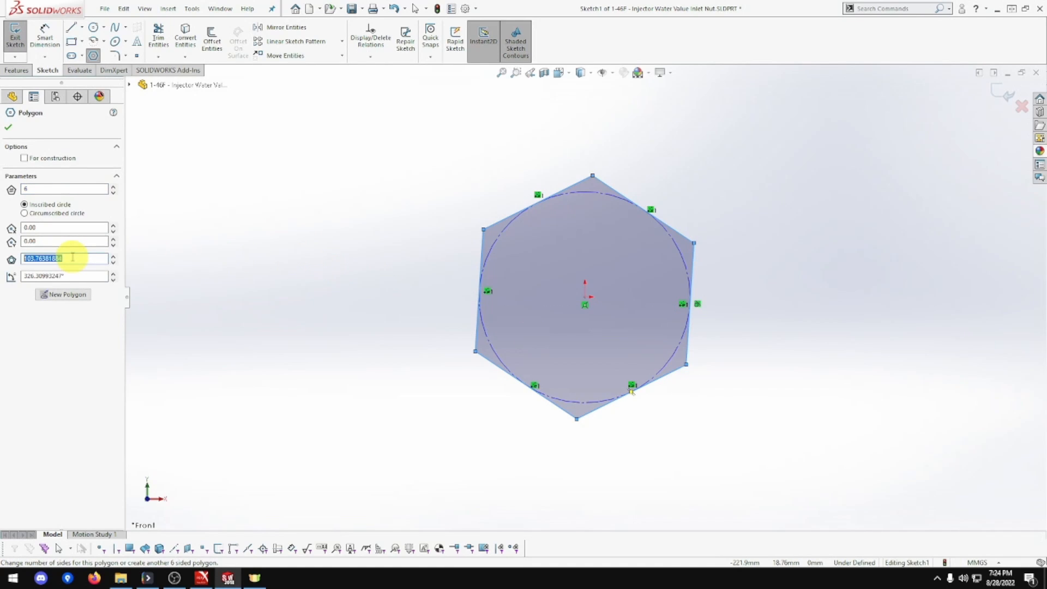
left_click(71, 257)
type("20")
key("Return")
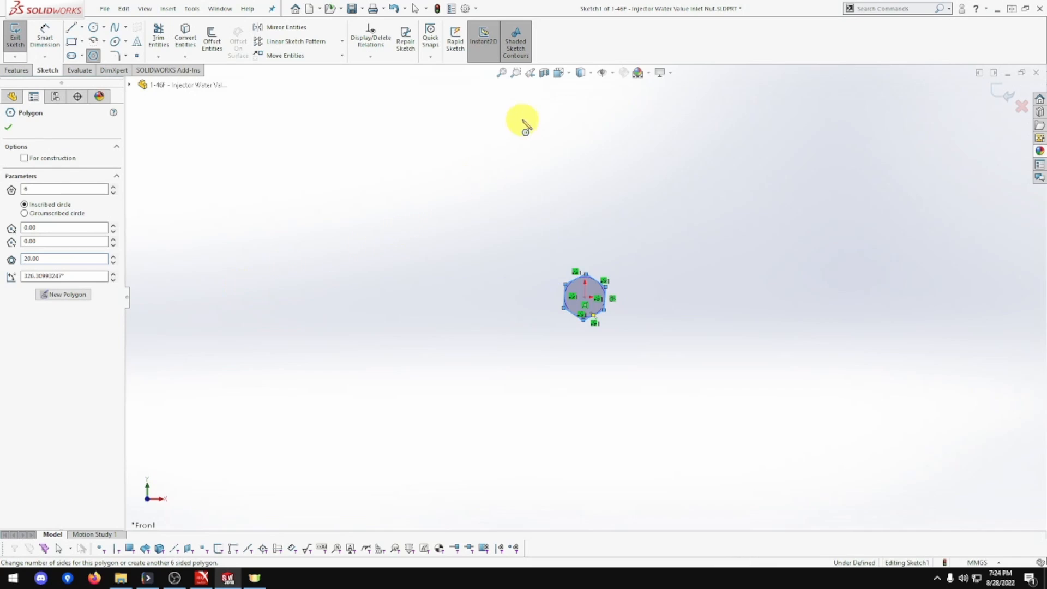
left_click(501, 74)
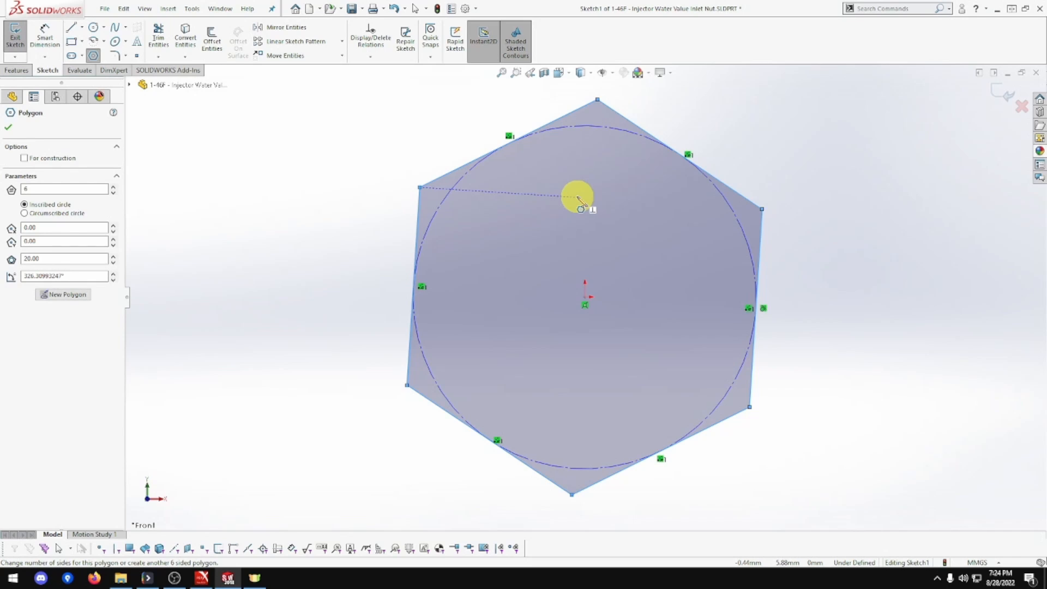
Extrude the hexagon sketch as a blind boss 17 mm deep
left_click(16, 70)
left_click(21, 46)
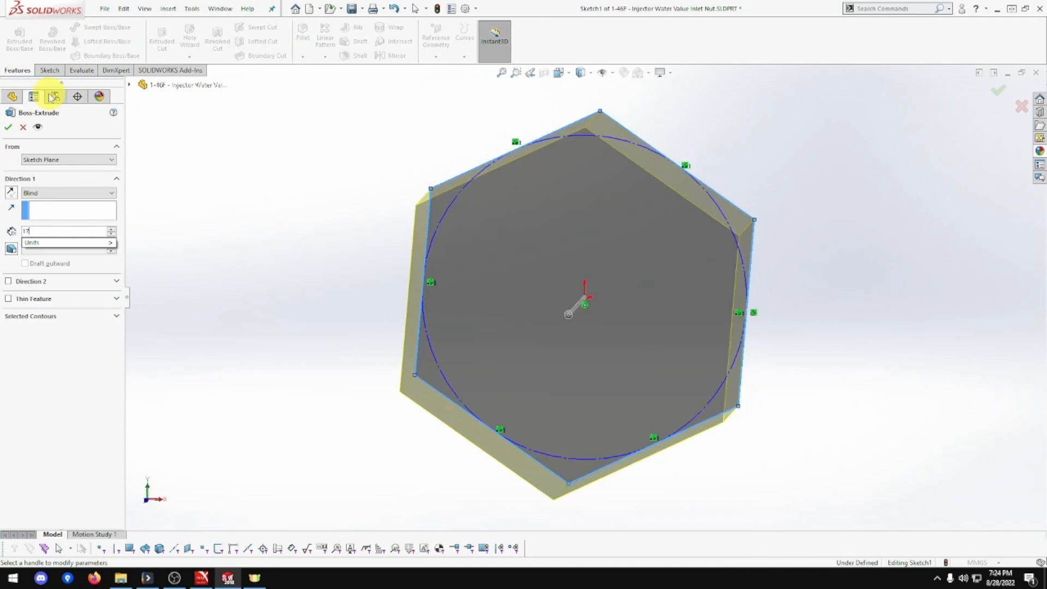
type("17")
key("Return")
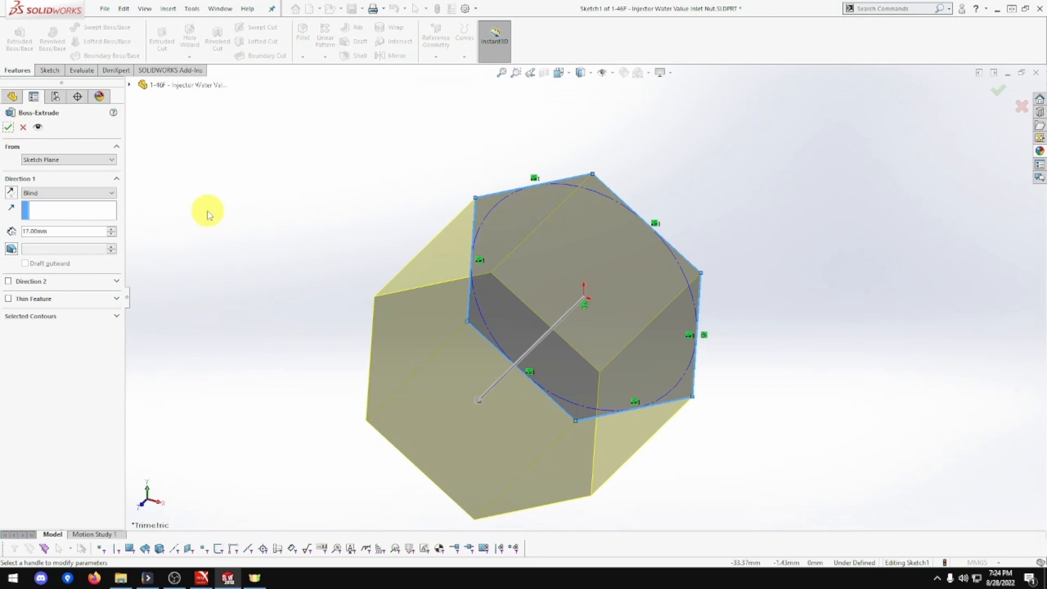
key("Return")
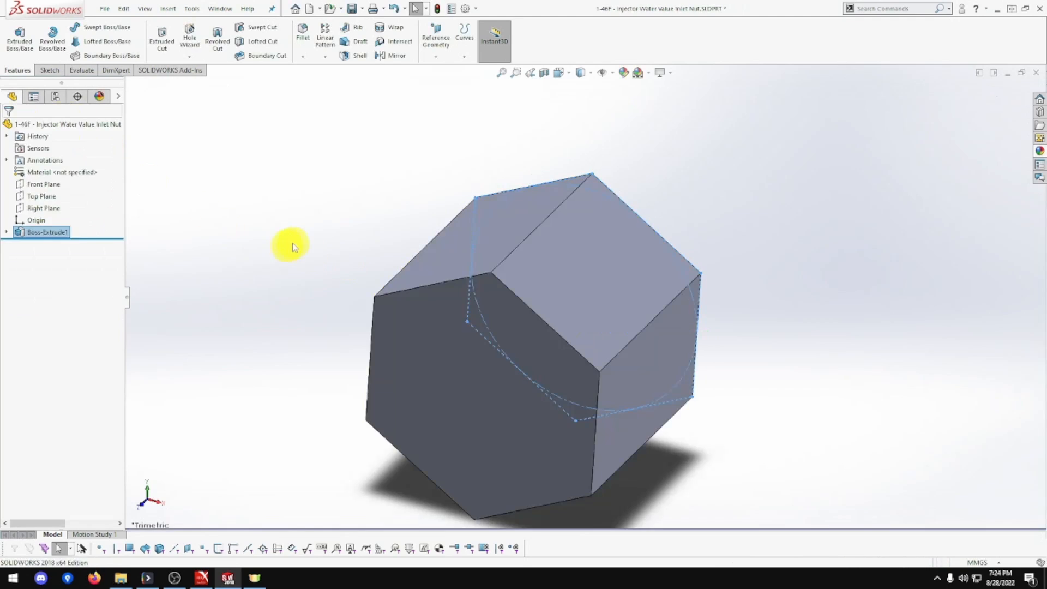
left_click(292, 243)
Sketch a circle of about 9 mm diameter on the front hexagonal face, centred on the origin
middle_click_drag(320, 278, 318, 269)
right_click(445, 350)
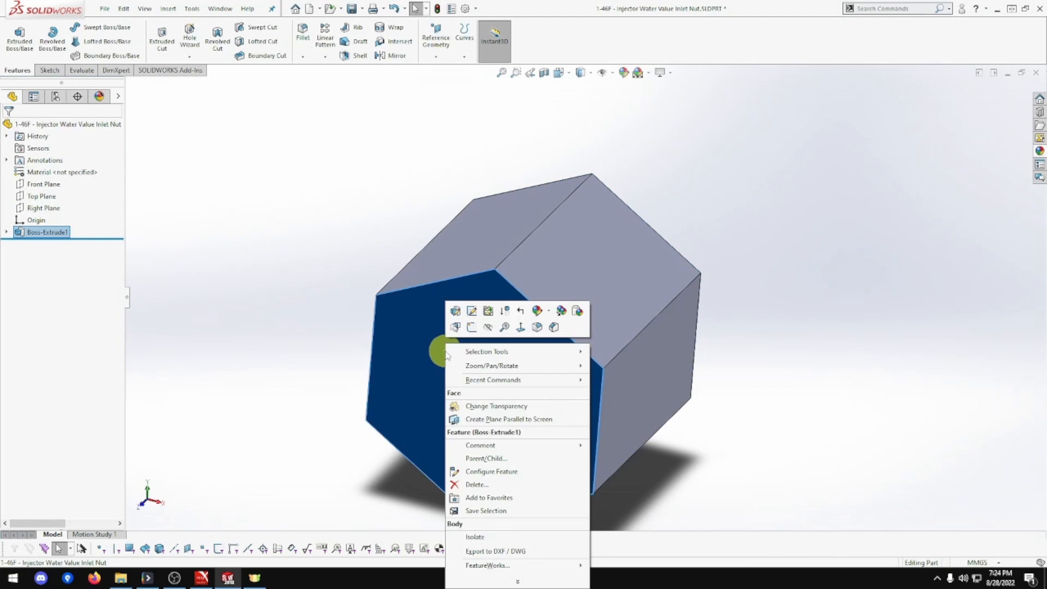
left_click(471, 310)
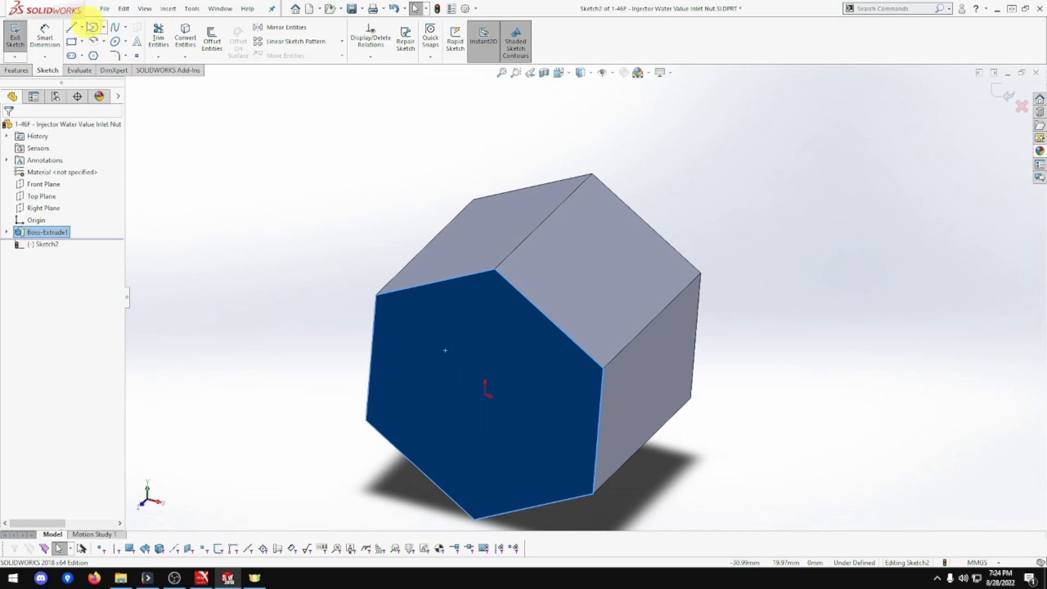
left_click(93, 27)
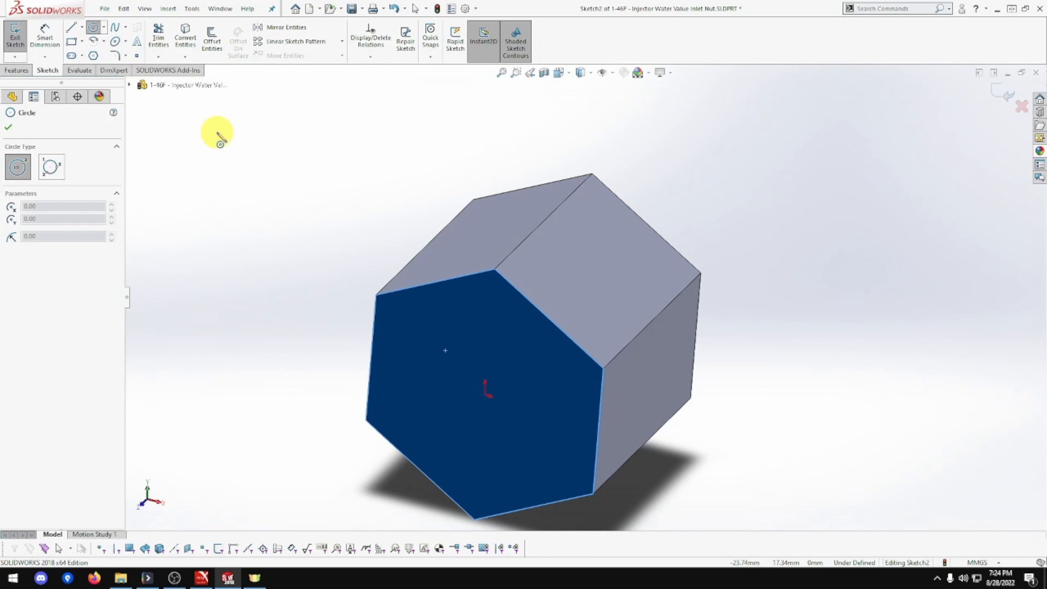
left_click(486, 396)
left_click(522, 434)
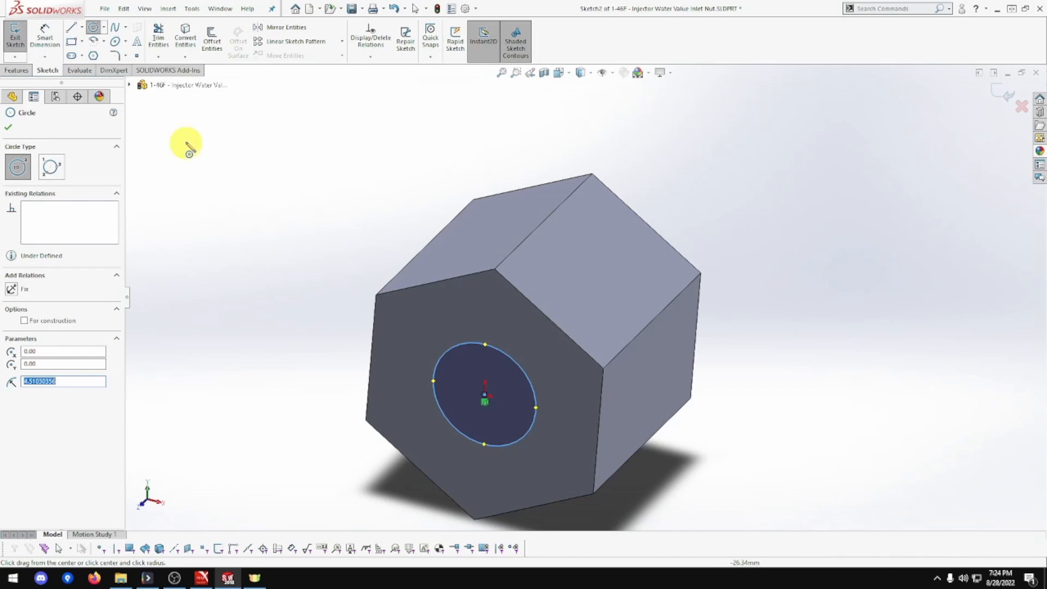
Dimension the circle's diameter and set it to 16 mm
left_click(45, 56)
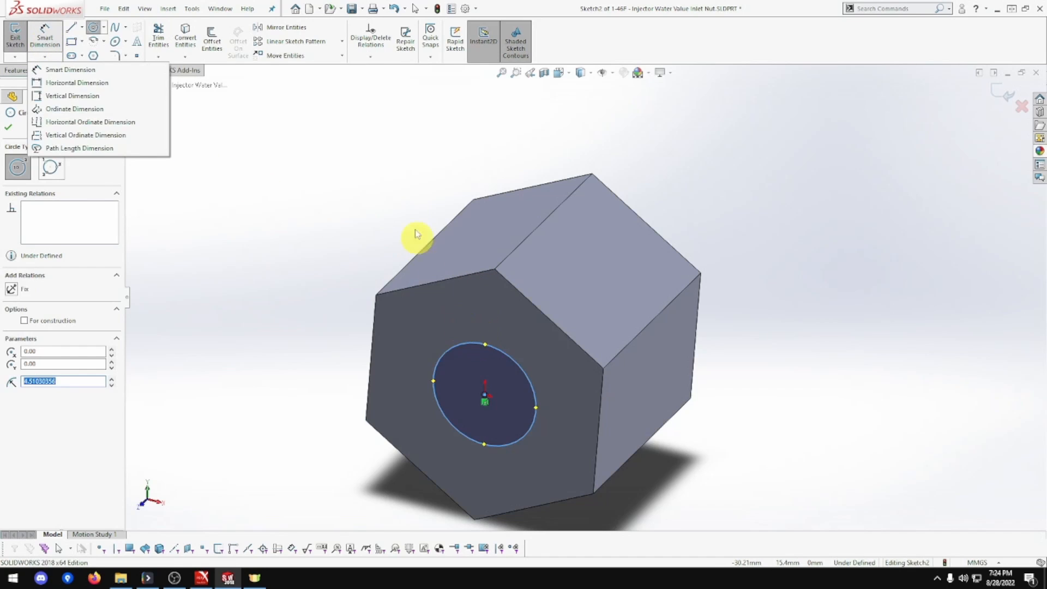
left_click(43, 34)
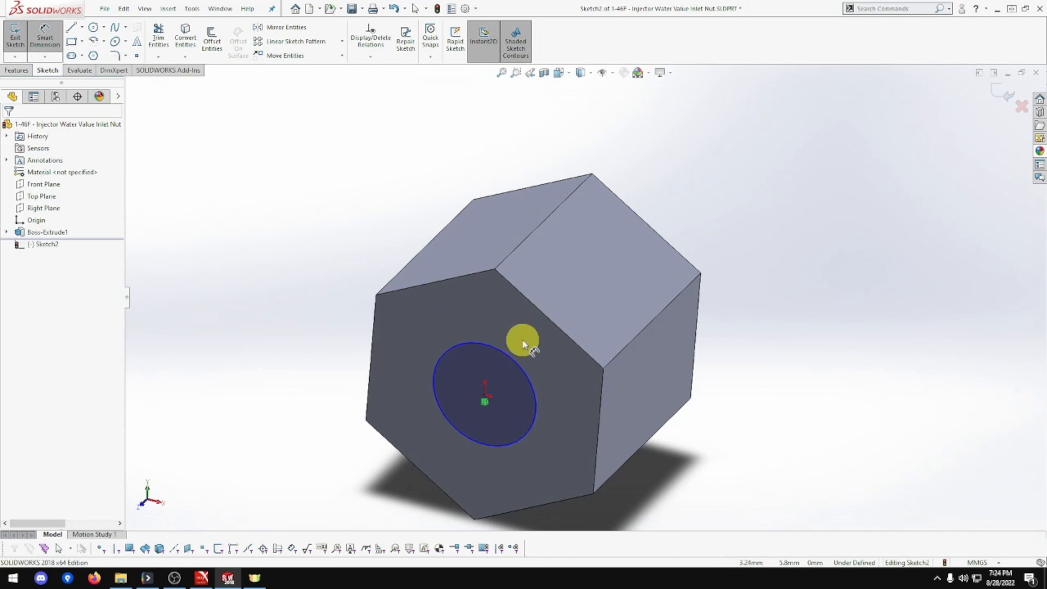
left_click(508, 353)
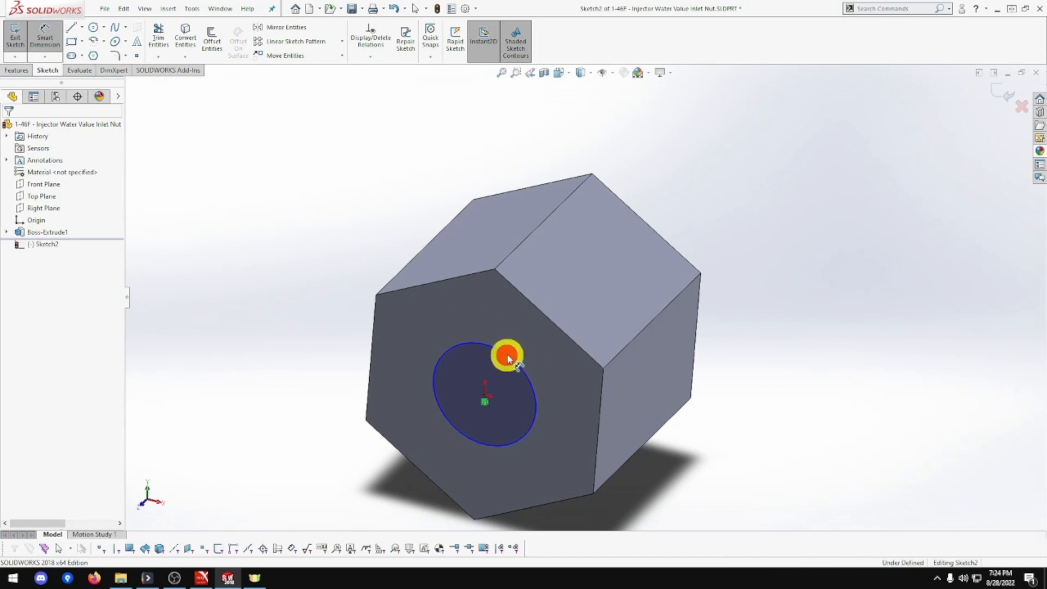
left_click(742, 227)
type("16")
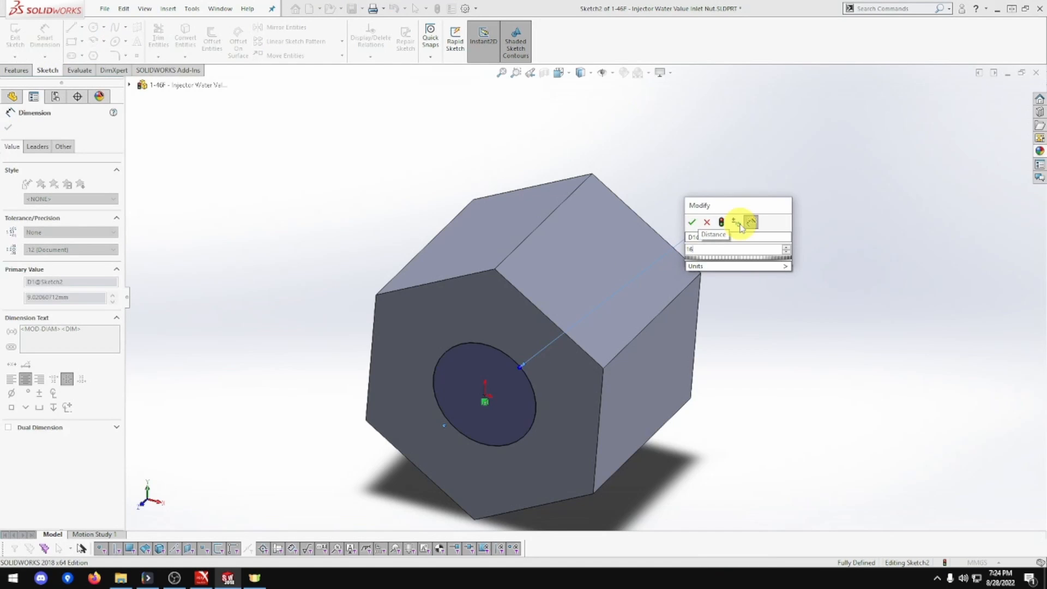
key("Return")
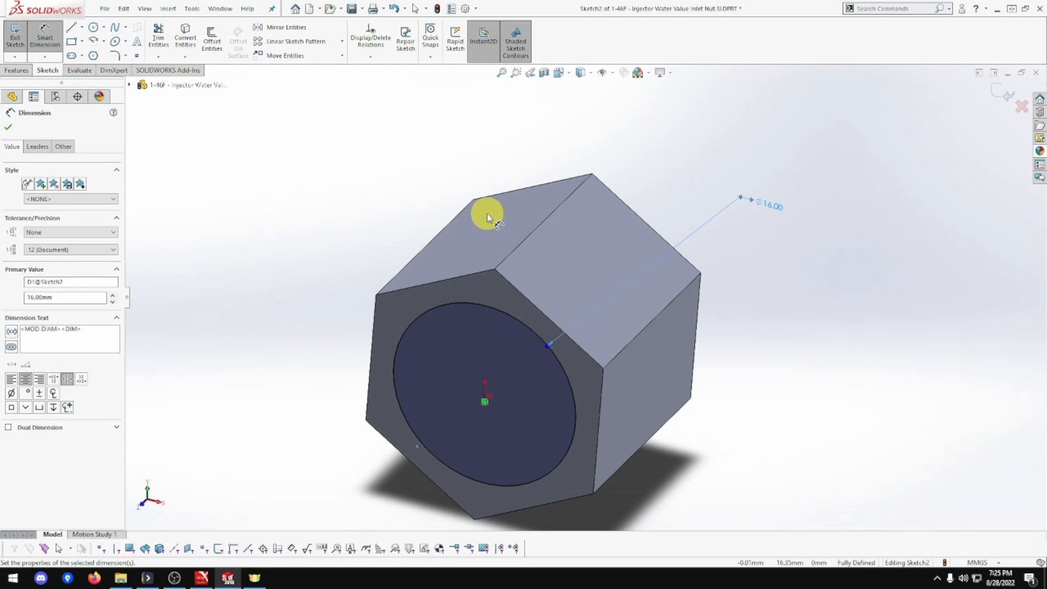
Cut the circle into the hexagonal body as a blind extruded cut 12 mm deep
left_click(17, 68)
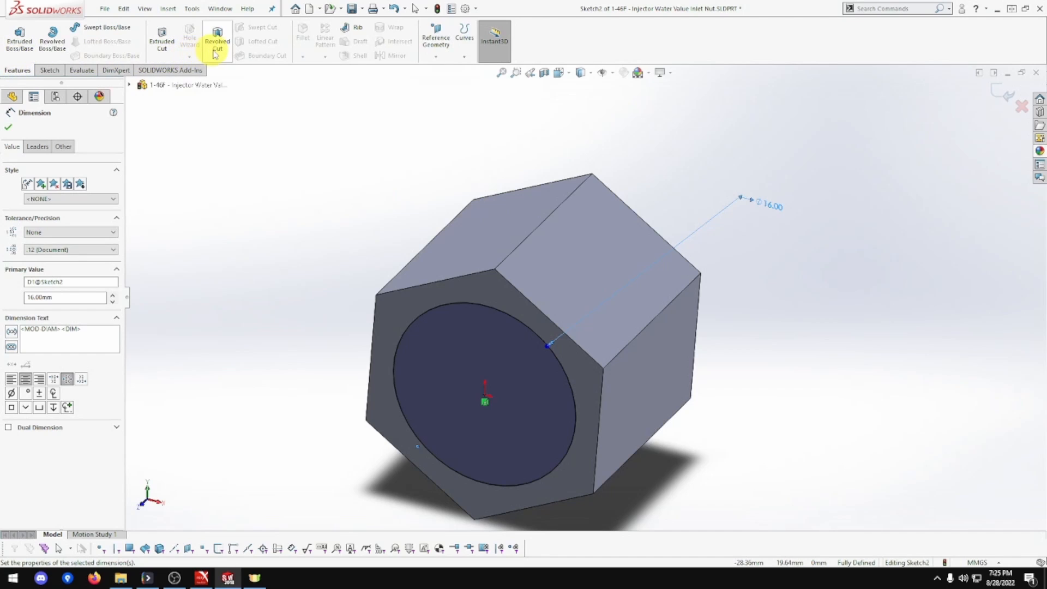
left_click(164, 48)
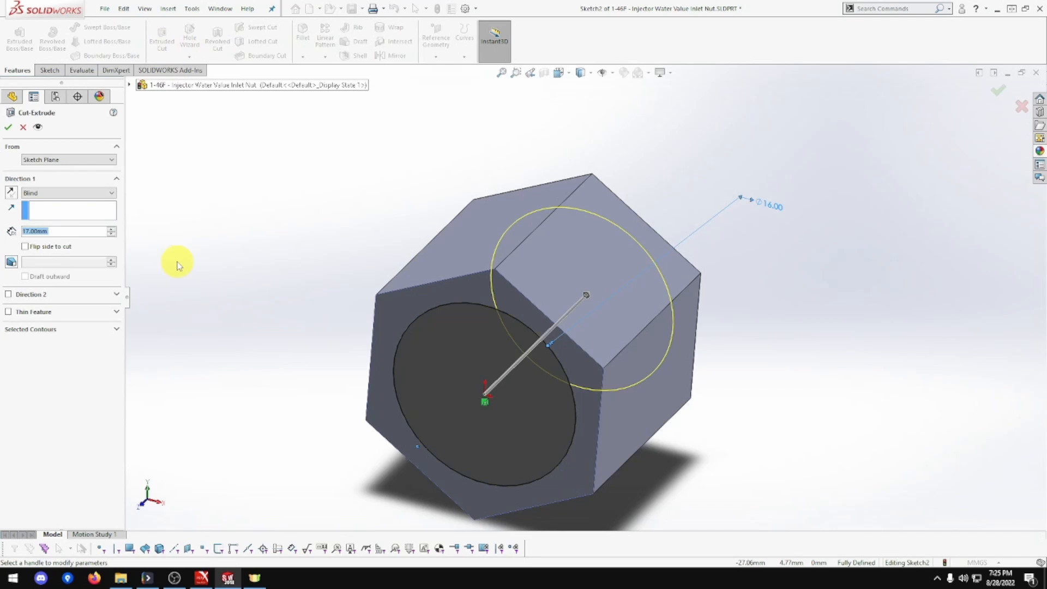
type("12")
key("Tab")
left_click(8, 127)
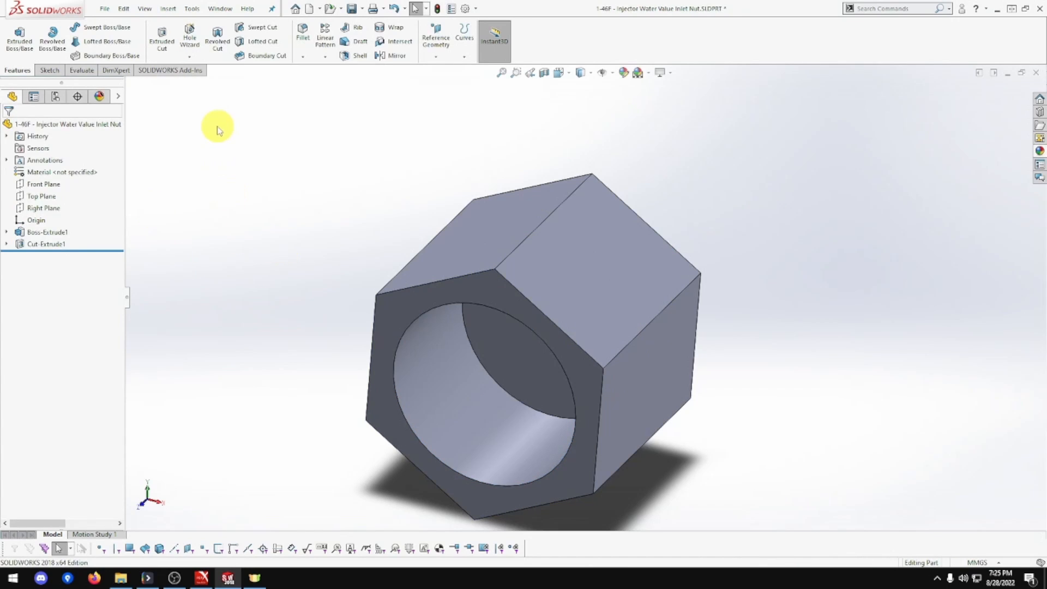
Start a Thread feature with the Metric Die type and choose the M16x1.5 size
left_click(189, 57)
left_click(201, 96)
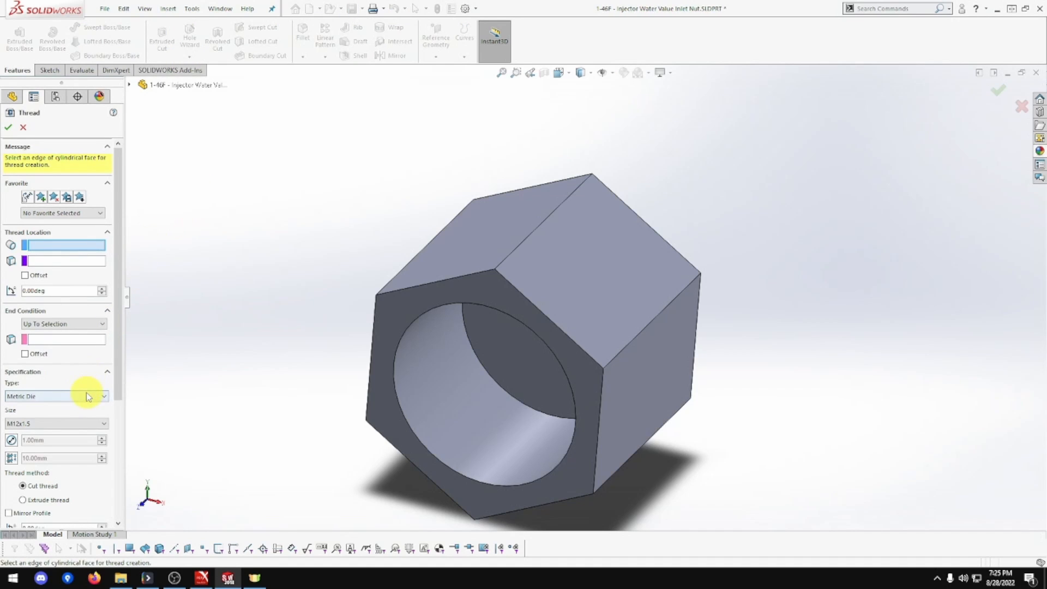
left_click(87, 419)
scroll(86, 387, "down", 3)
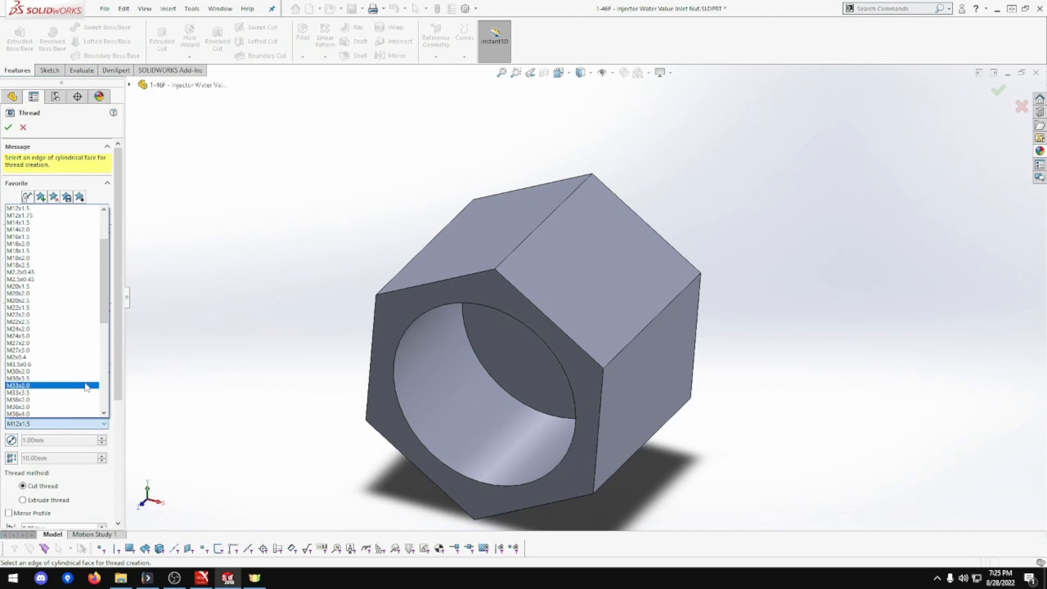
scroll(85, 387, "up", 4)
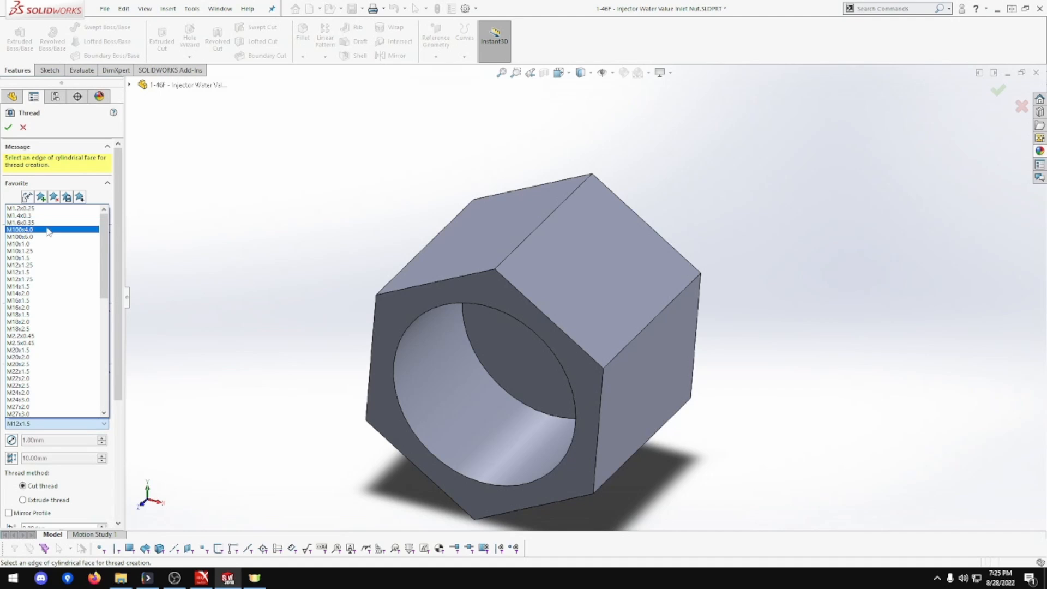
left_click(49, 300)
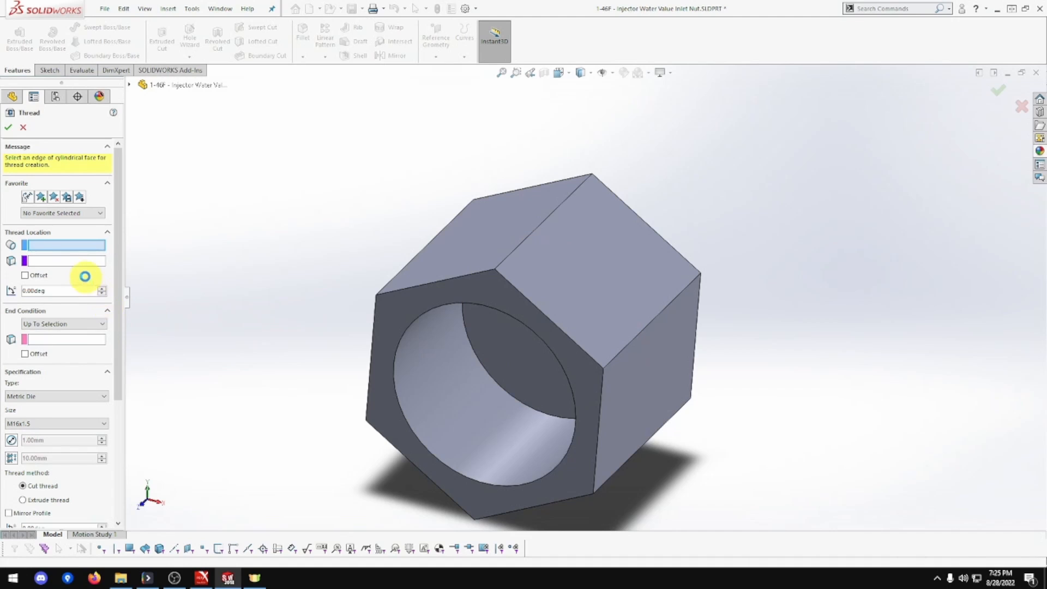
Run the thread from the bore's inner circular edge up to its front edge and create it with the Extrude thread method
left_click(425, 444)
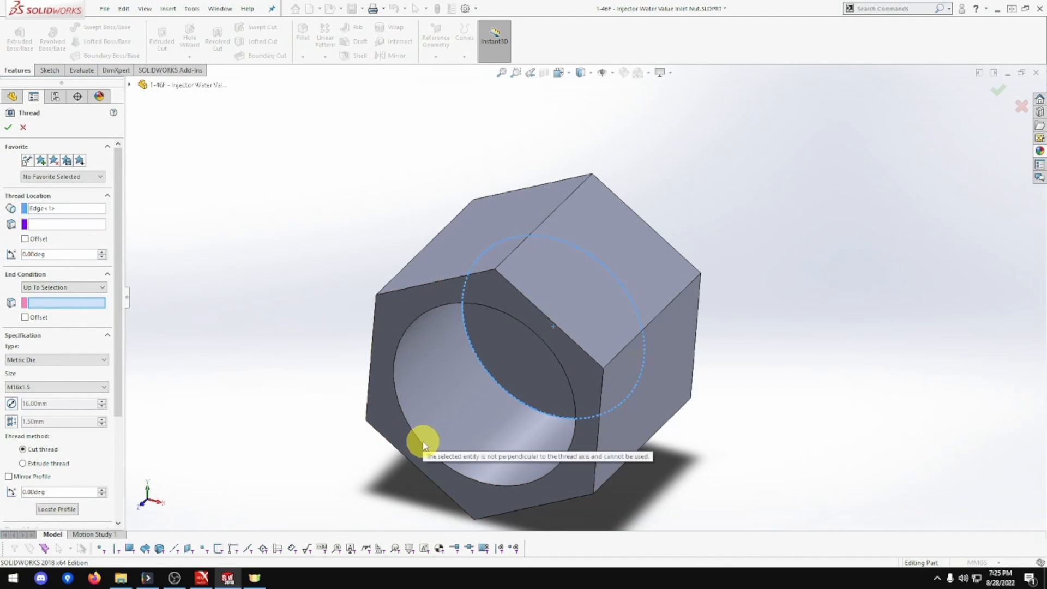
left_click(422, 442)
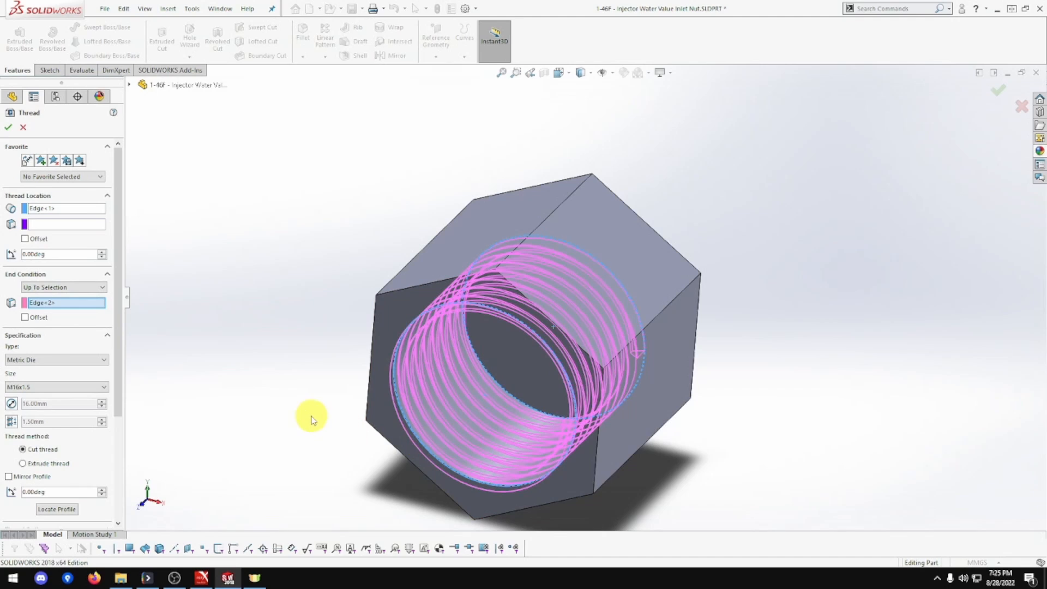
left_click(8, 127)
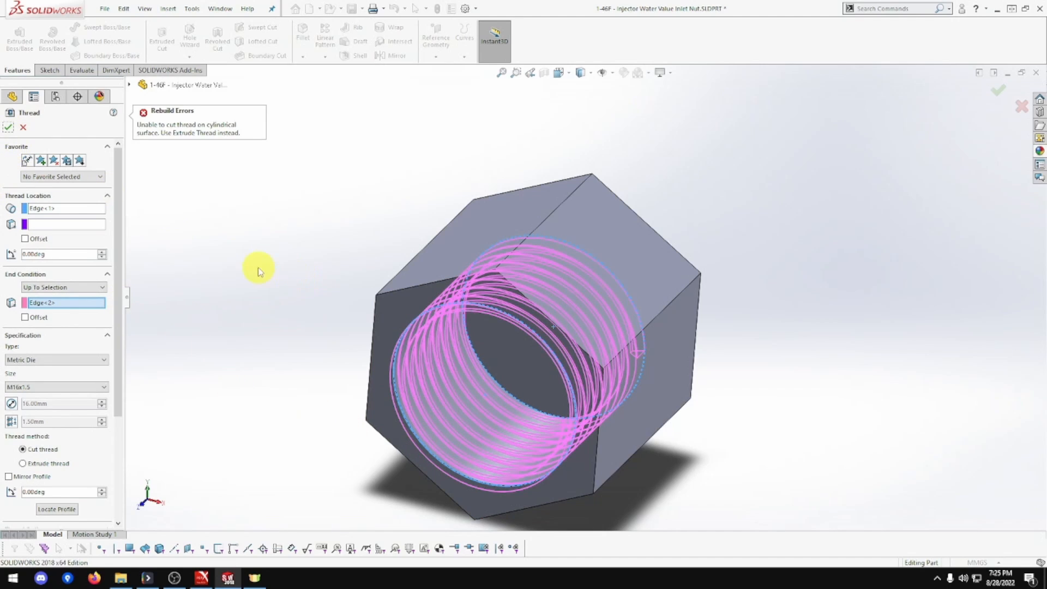
left_click(44, 463)
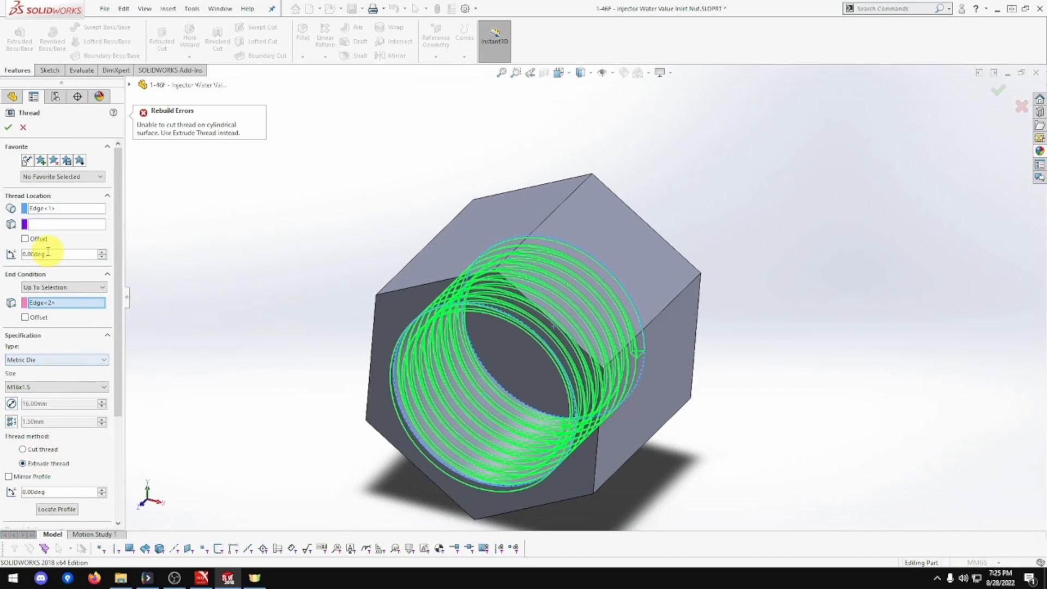
left_click(8, 129)
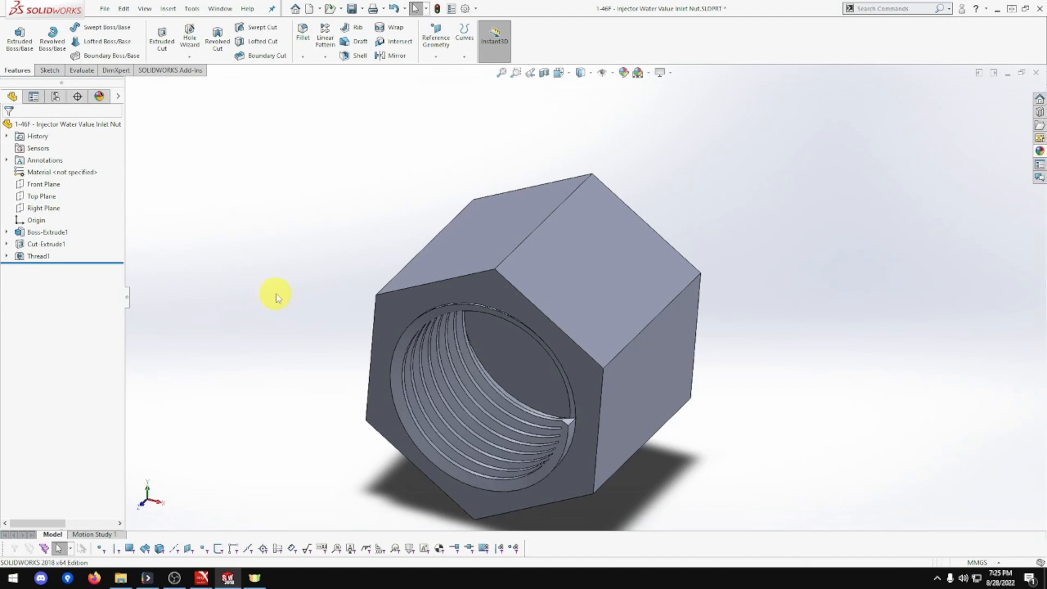
Sketch a circle of about 9.5 mm diameter on the closed rear hexagonal face, centred on the origin
middle_click_drag(276, 294, 299, 342)
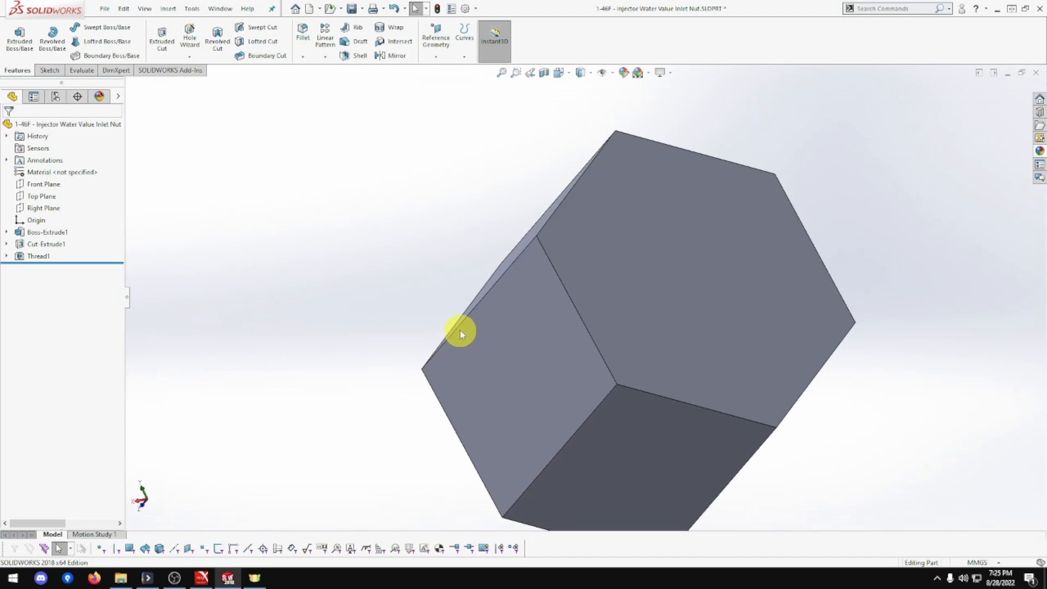
middle_click_drag(459, 330, 697, 289)
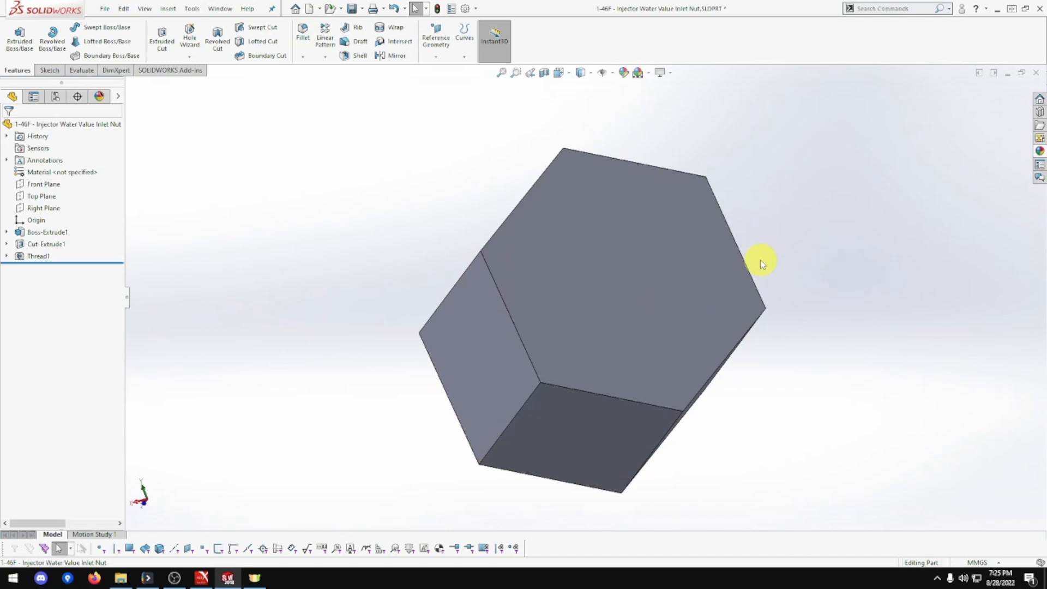
right_click(640, 267)
left_click(657, 246)
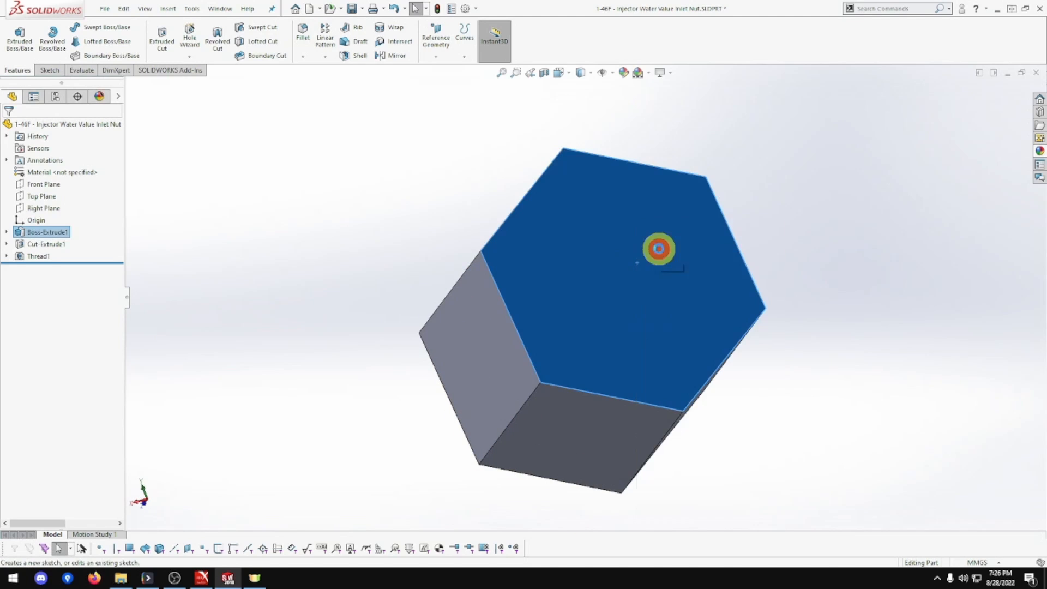
left_click(94, 27)
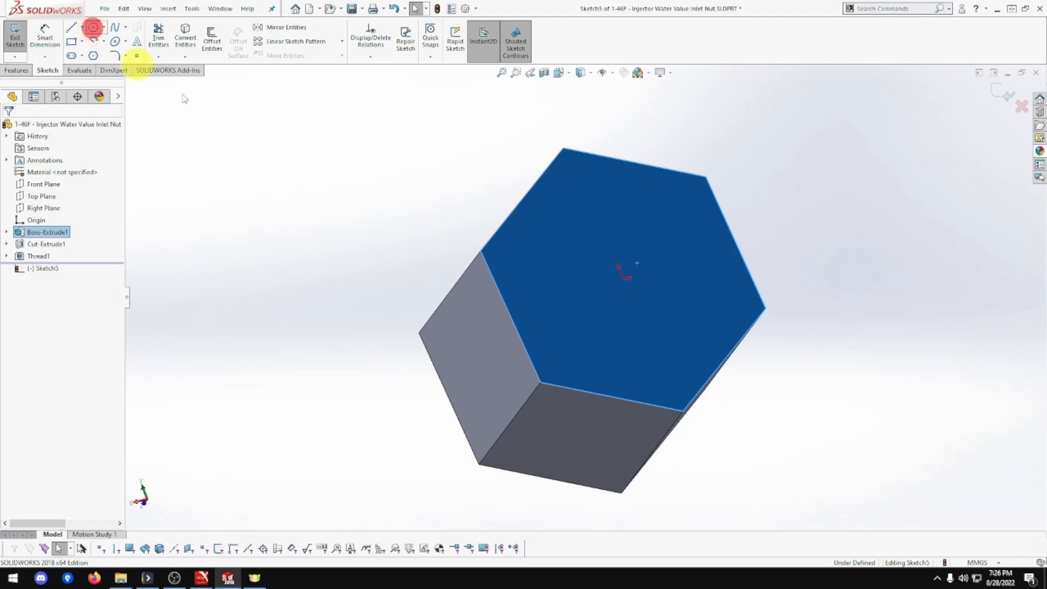
left_click_drag(622, 277, 674, 327)
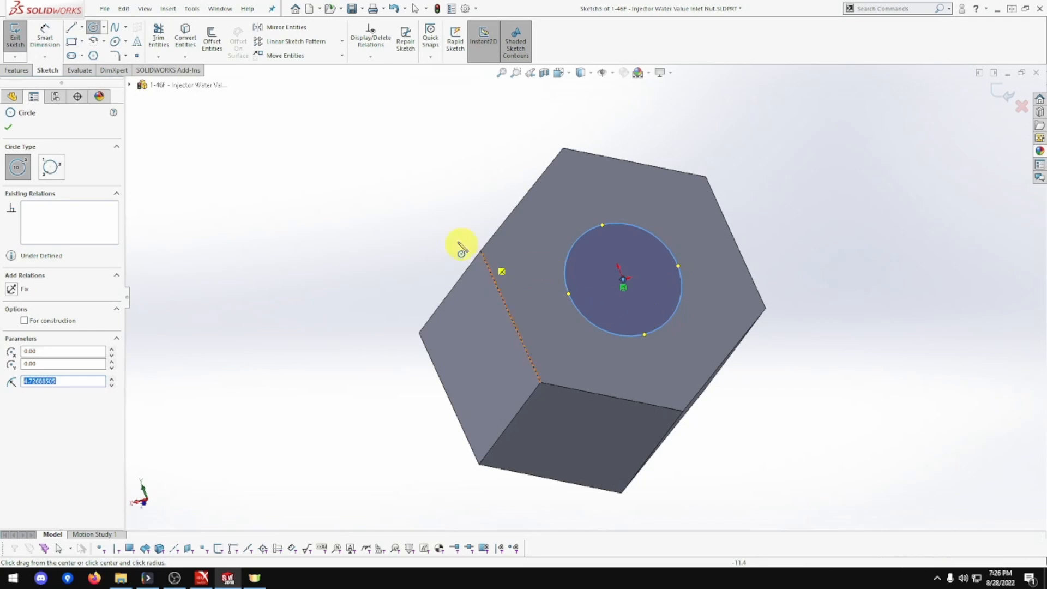
Dimension the rear circle's diameter and set it to 10.5 mm
left_click(45, 37)
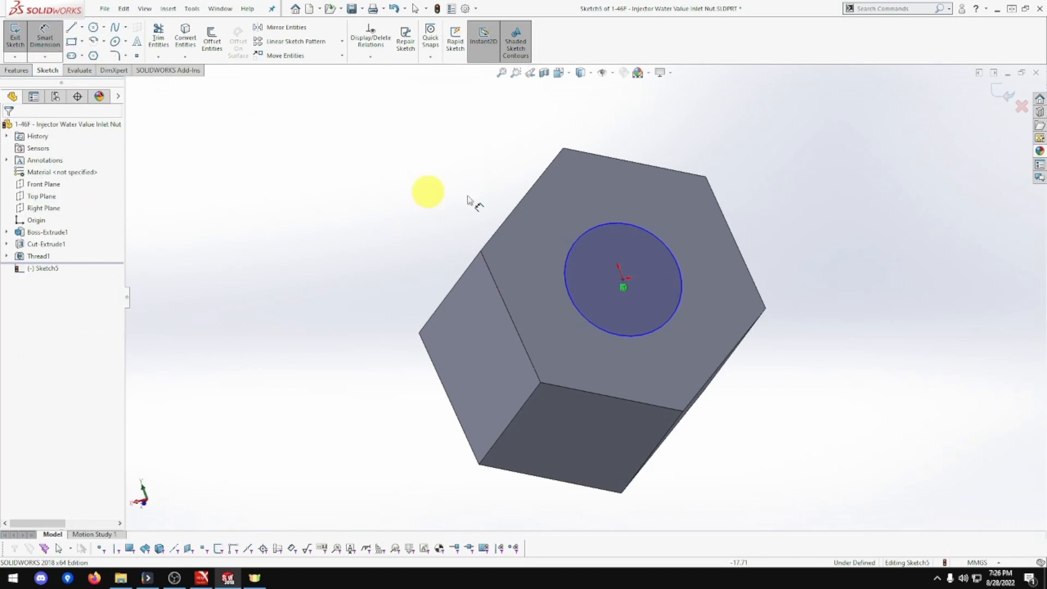
left_click(622, 222)
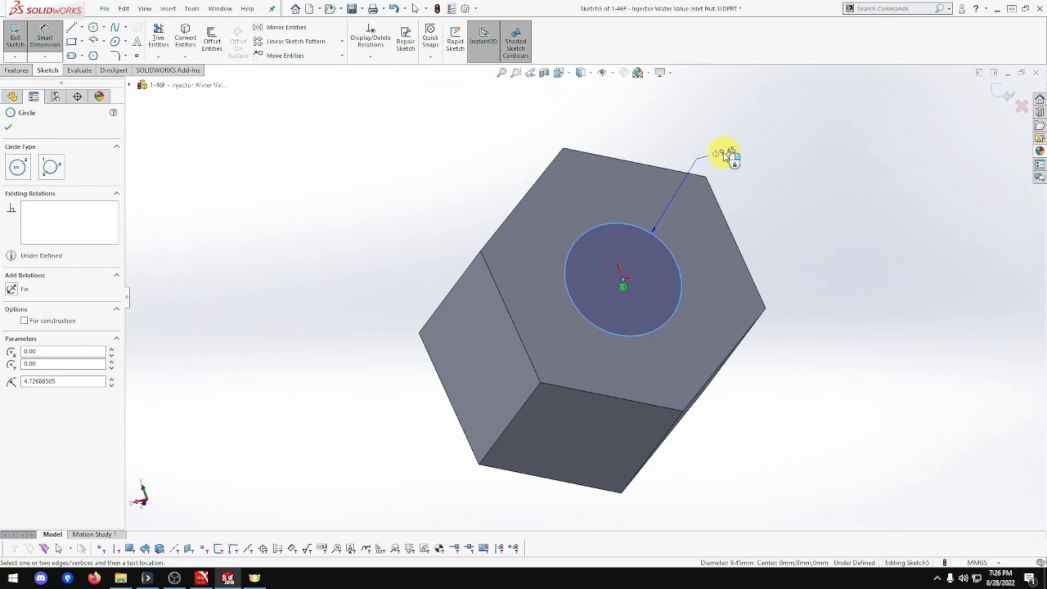
left_click(753, 135)
type("10.5")
key("Return")
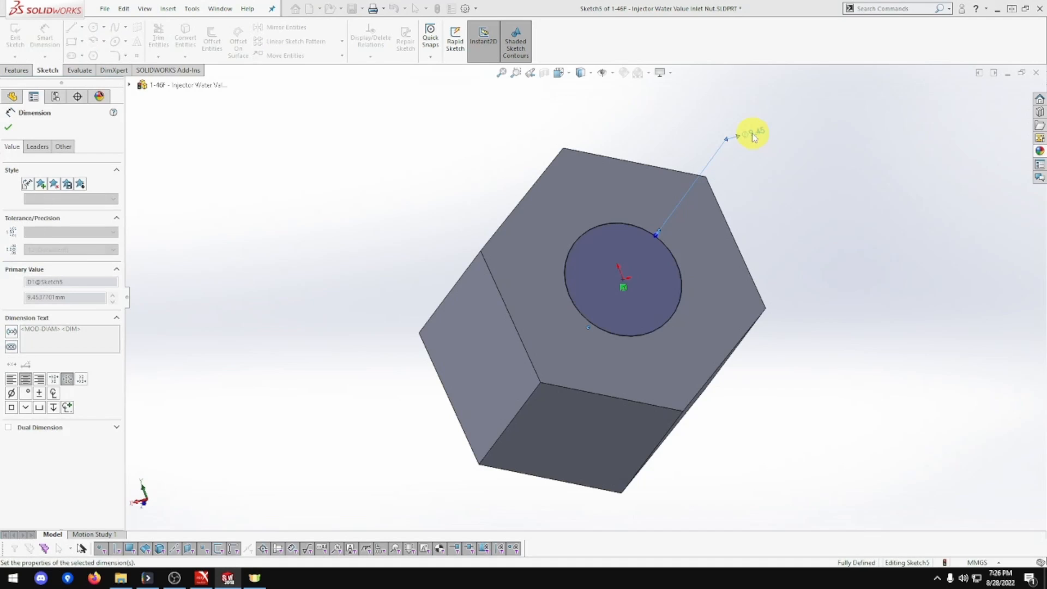
Cut the rear circle into the threaded bore as an extruded cut with the Up To Next end condition
left_click(18, 76)
left_click(158, 40)
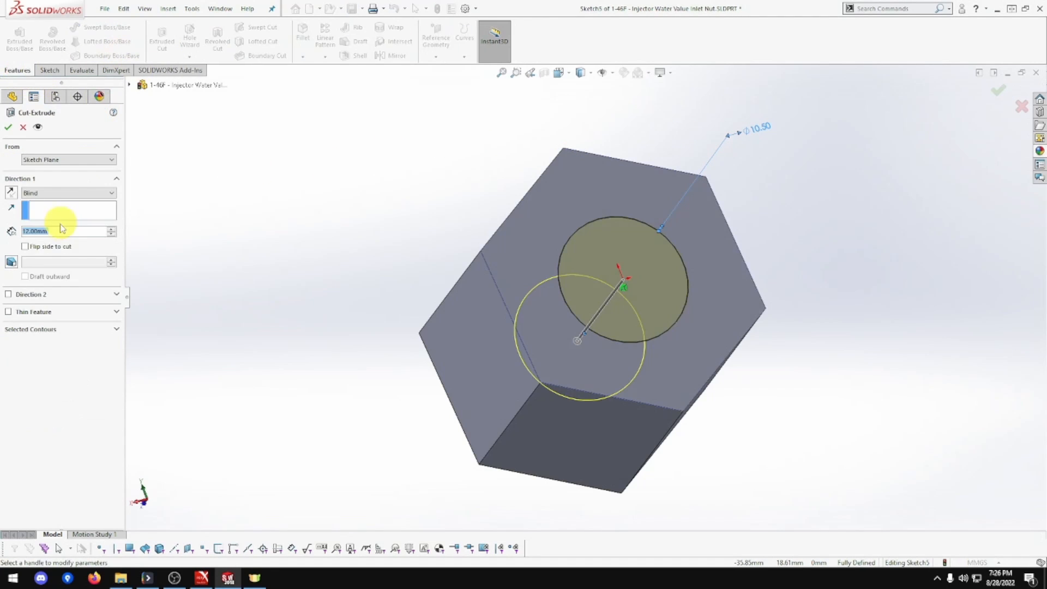
left_click(60, 193)
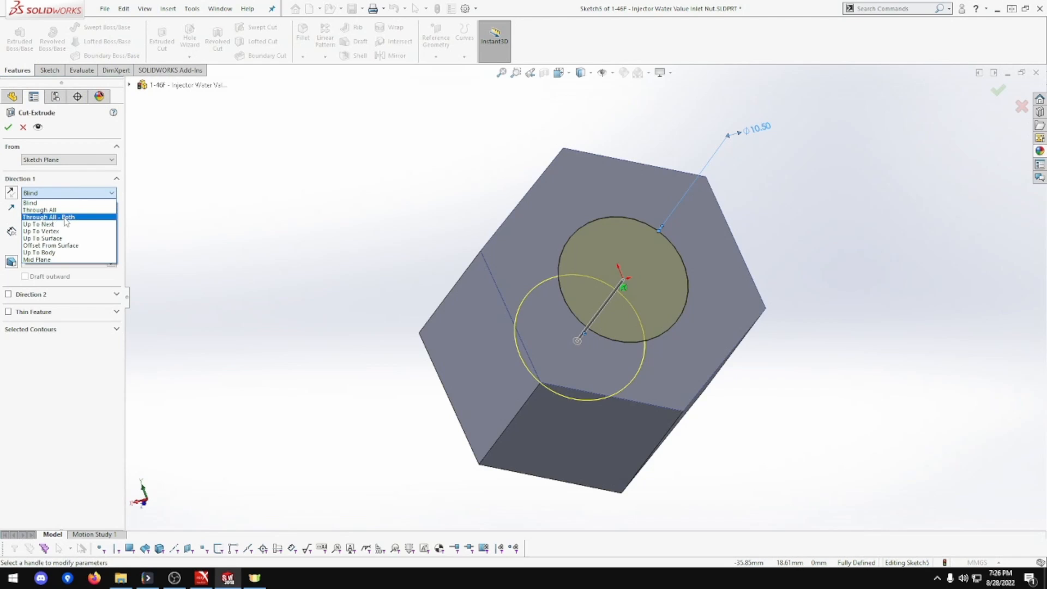
left_click(64, 224)
left_click(8, 129)
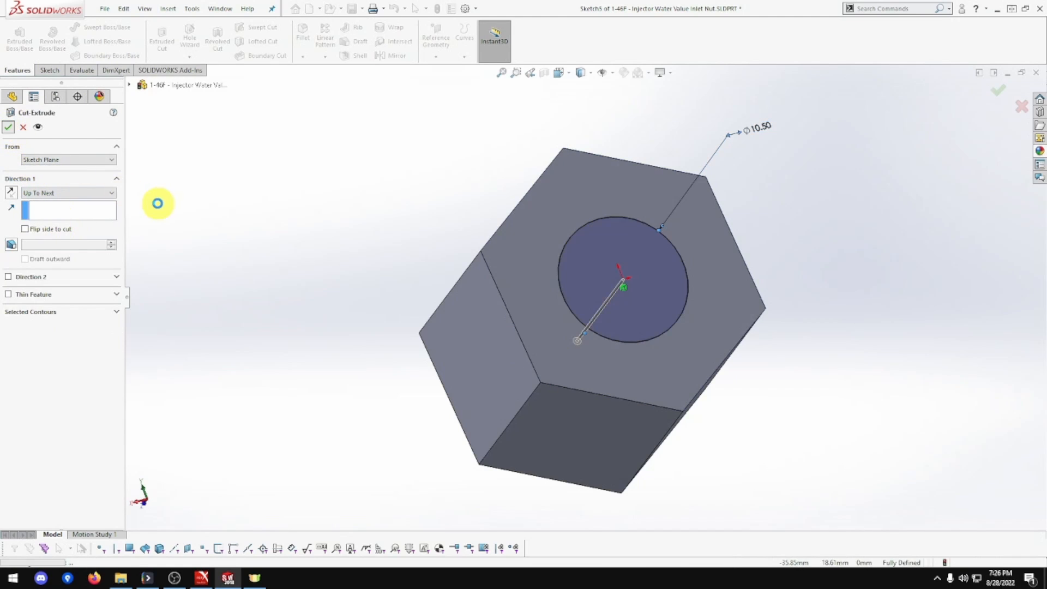
Apply the polished brass metal appearance to the whole nut part
mouse_move(322, 264)
middle_mouse_down()
mouse_move(360, 299)
mouse_move(502, 288)
middle_mouse_up()
left_click(402, 278)
middle_click_drag(403, 277, 451, 292)
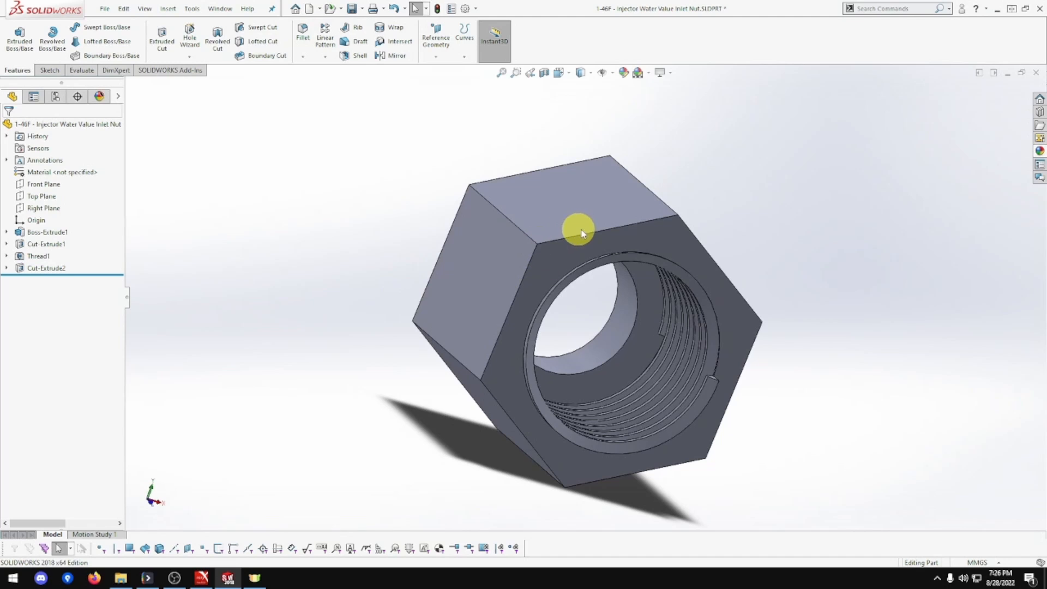
middle_click_drag(559, 252, 500, 262)
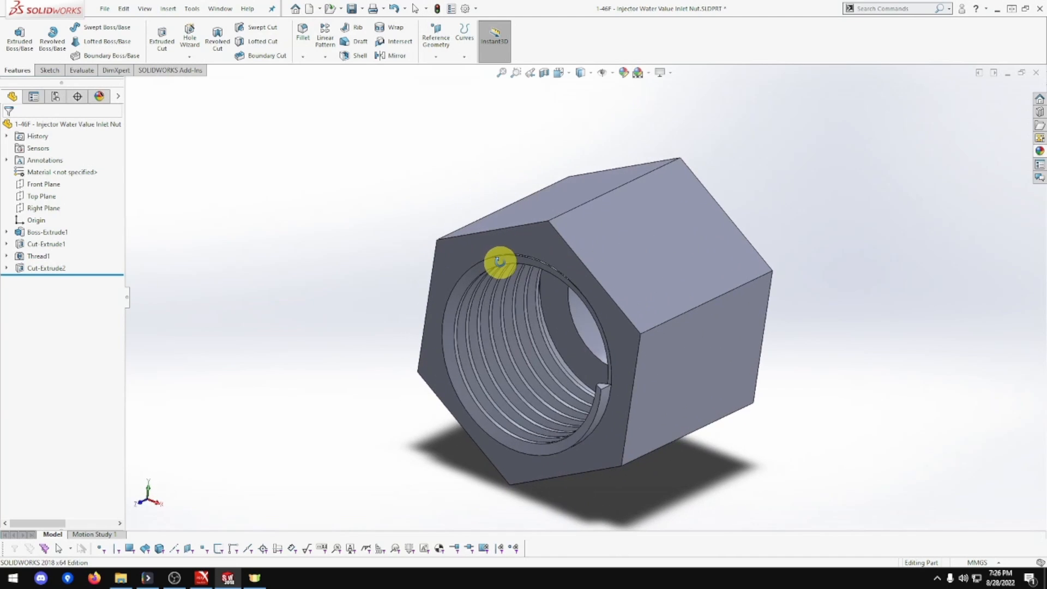
left_click(1038, 151)
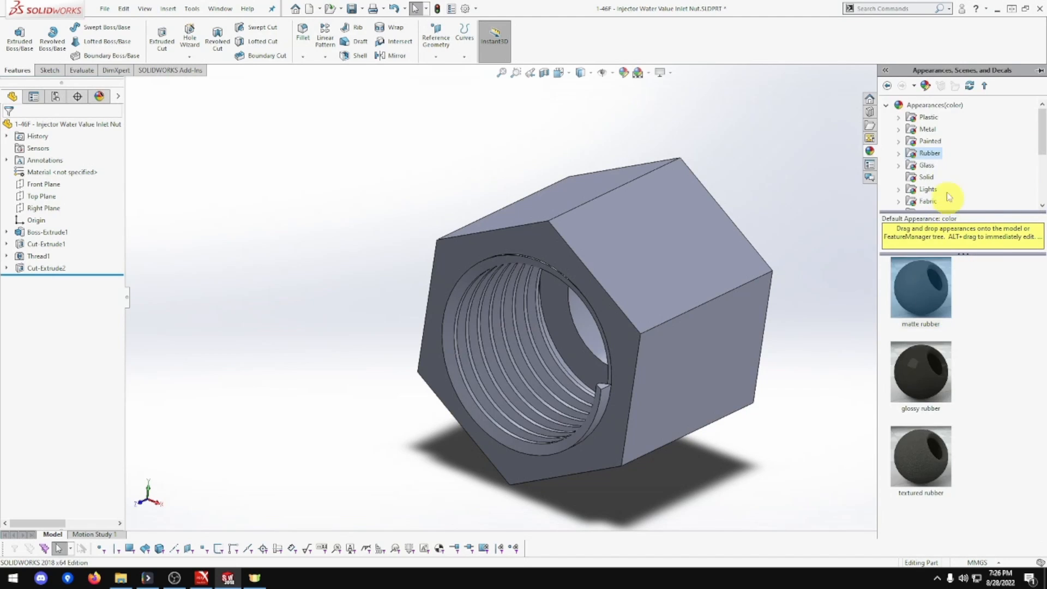
left_click(927, 129)
scroll(995, 328, "down", 5)
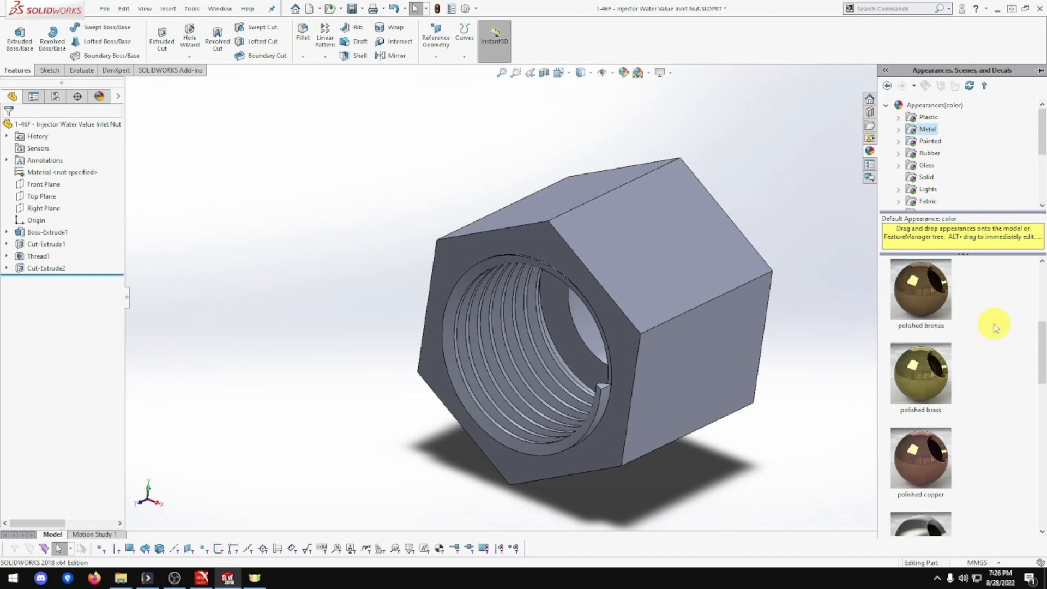
scroll(995, 327, "down", 5)
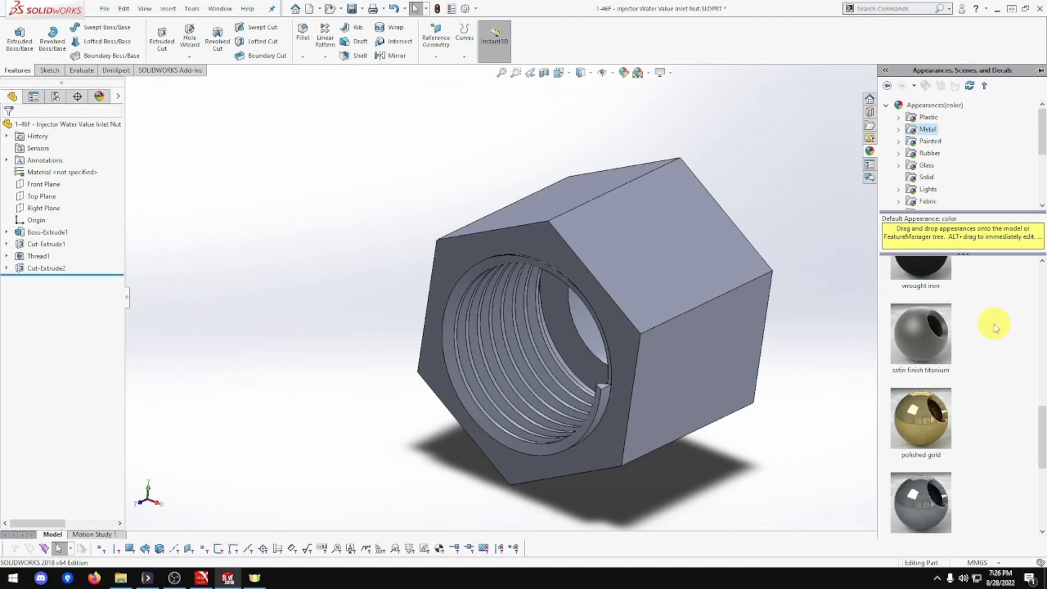
scroll(994, 447, "up", 2)
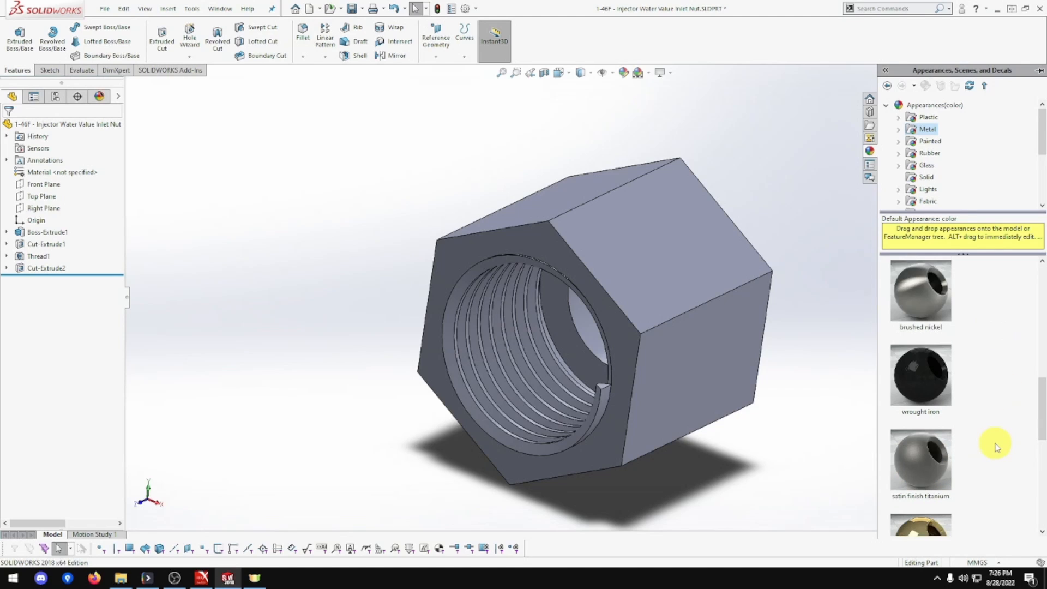
scroll(996, 447, "up", 2)
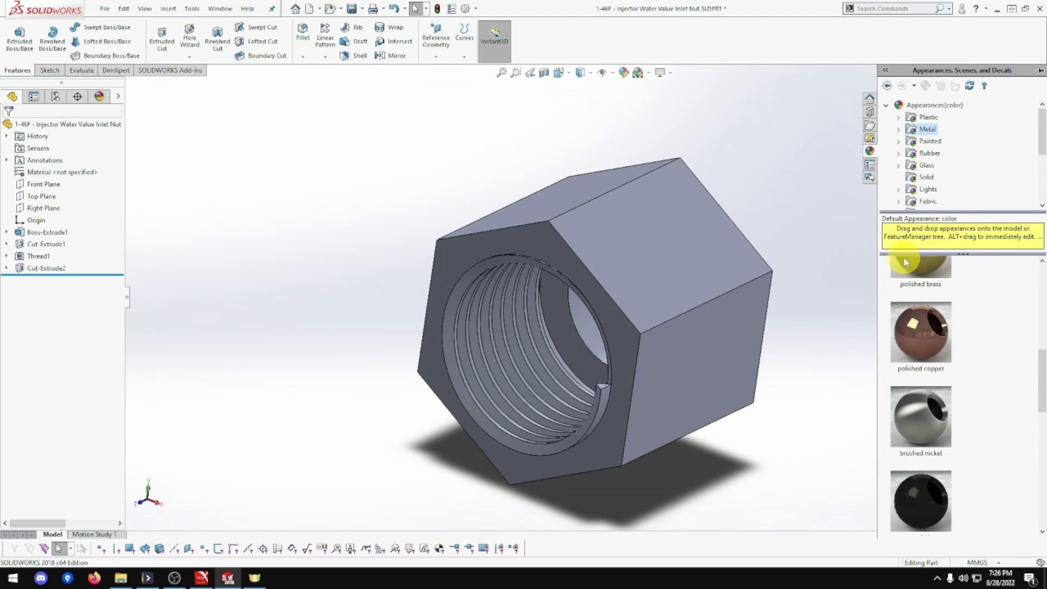
left_click_drag(921, 266, 681, 250)
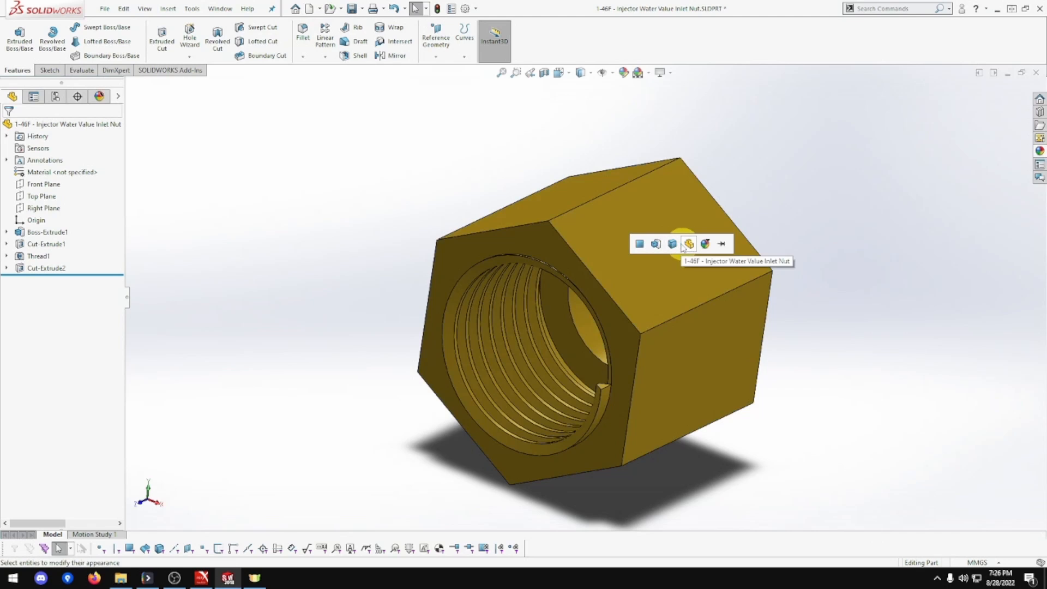
left_click(679, 249)
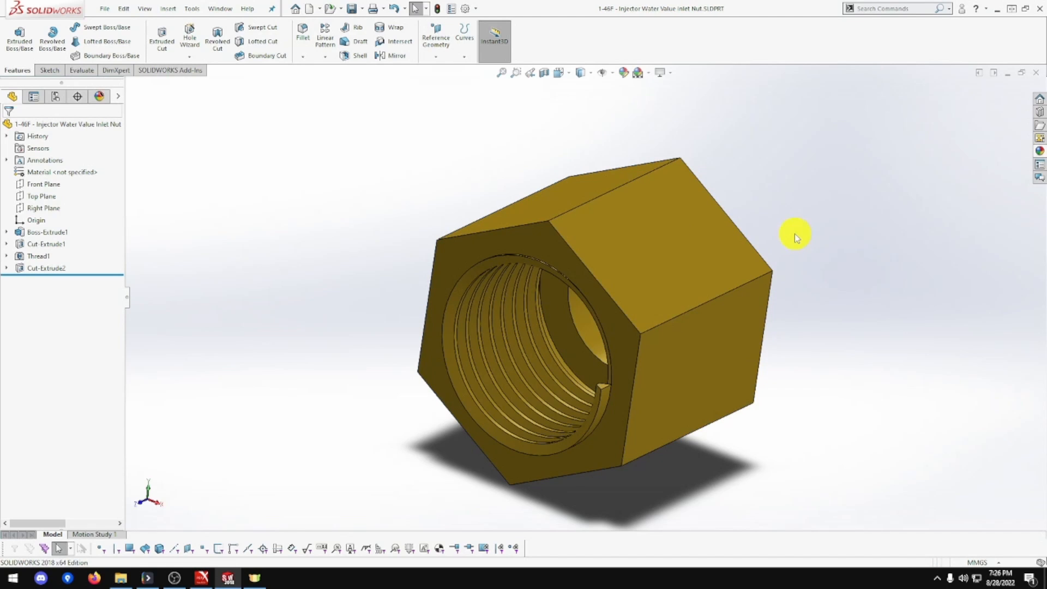
Show the nut in isometric view and examine its threaded bore and rear through hole
left_click(560, 73)
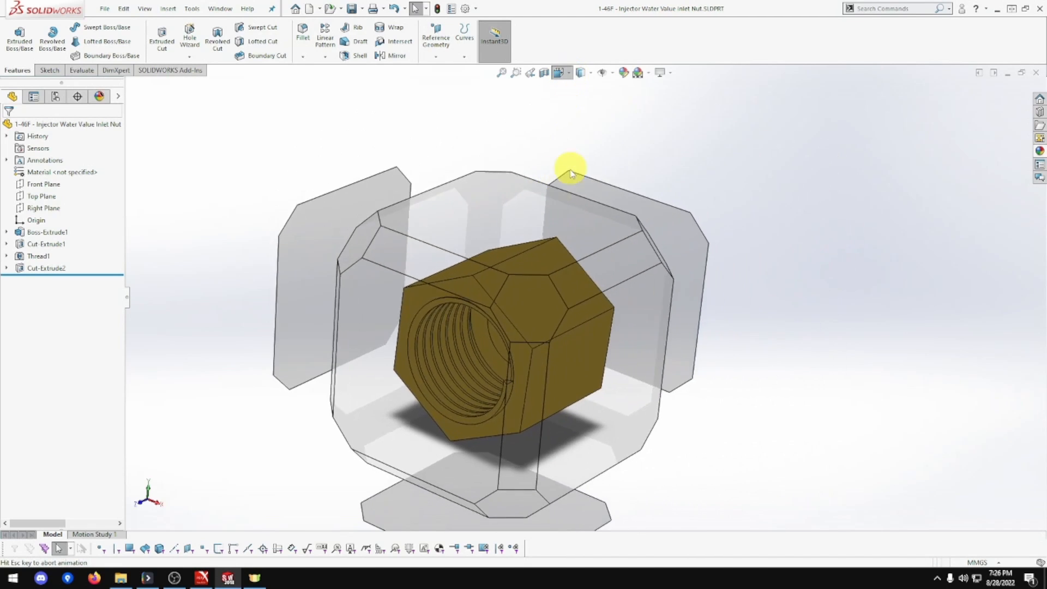
left_click(480, 323)
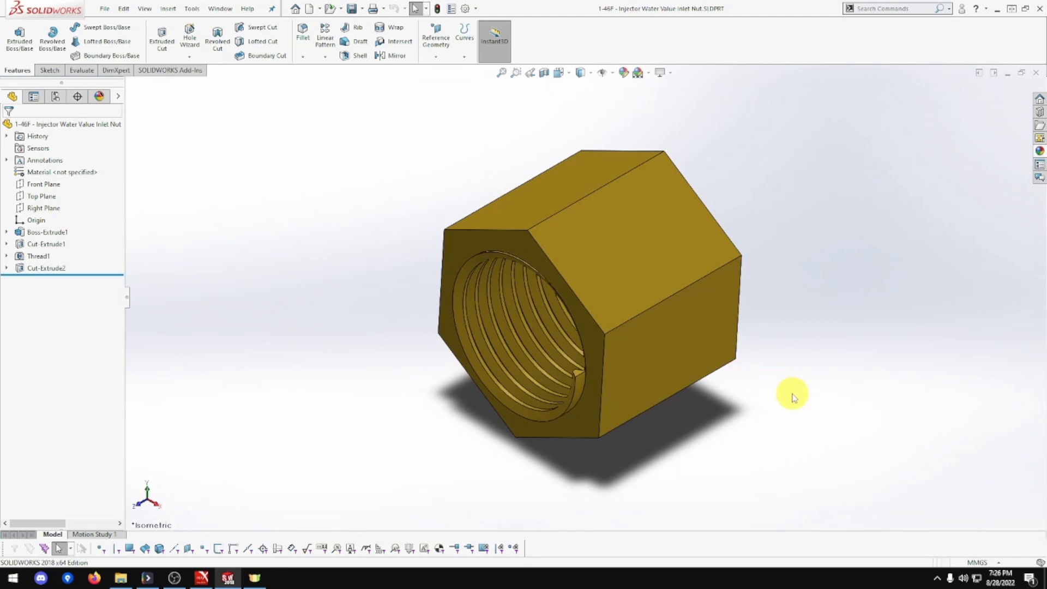
middle_click_drag(794, 398, 820, 361)
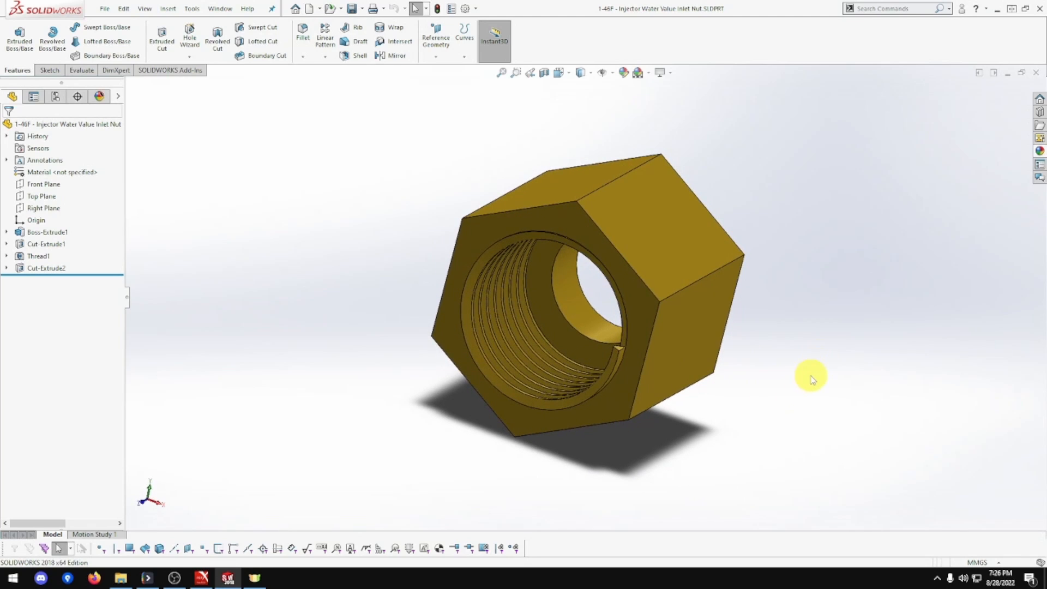